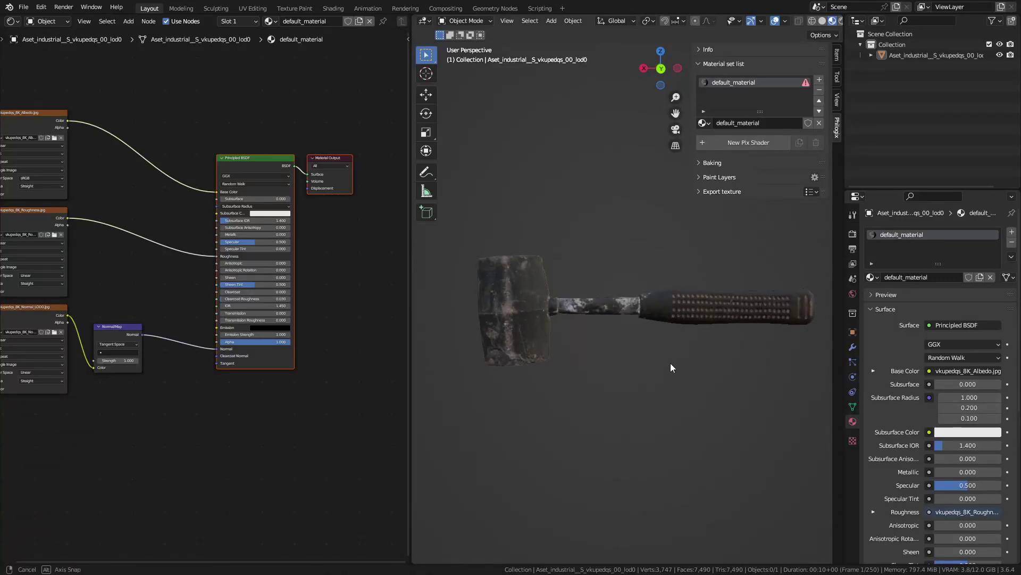
# Examine the textured hammer scan from several sides and look over its material node setup
pyautogui.moveTo(547, 317); pyautogui.dragTo(548, 314, button='middle')
pyautogui.keyDown('alt'); pyautogui.moveTo(709, 329); pyautogui.dragTo(546, 343, button='right'); pyautogui.keyUp('alt')
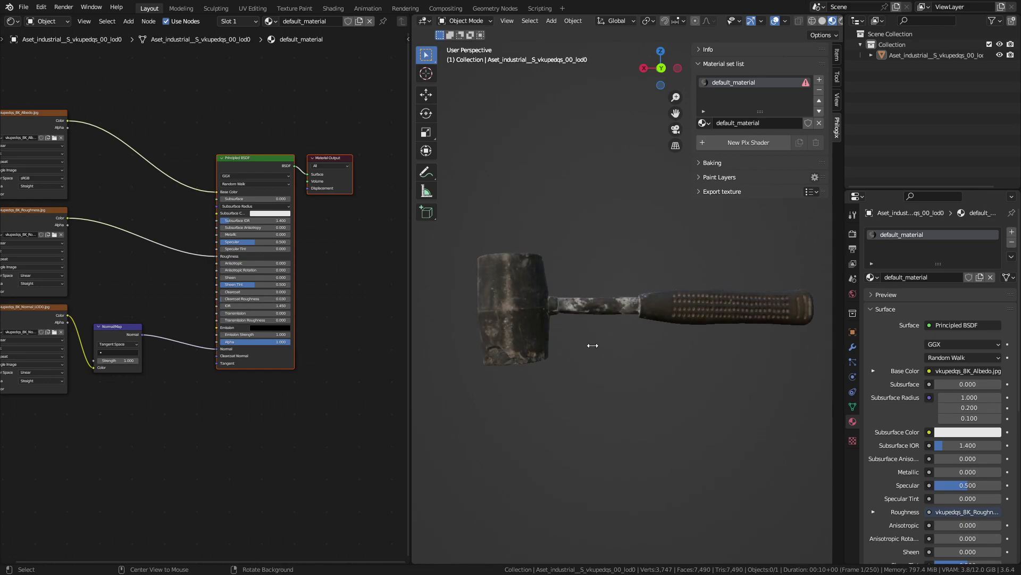
pyautogui.scroll(2, 547, 337)
pyautogui.moveTo(547, 337); pyautogui.dragTo(694, 328, button='middle')
pyautogui.keyDown('alt'); pyautogui.moveTo(694, 328); pyautogui.dragTo(490, 333, button='right'); pyautogui.keyUp('alt')
pyautogui.scroll(4, 559, 323)
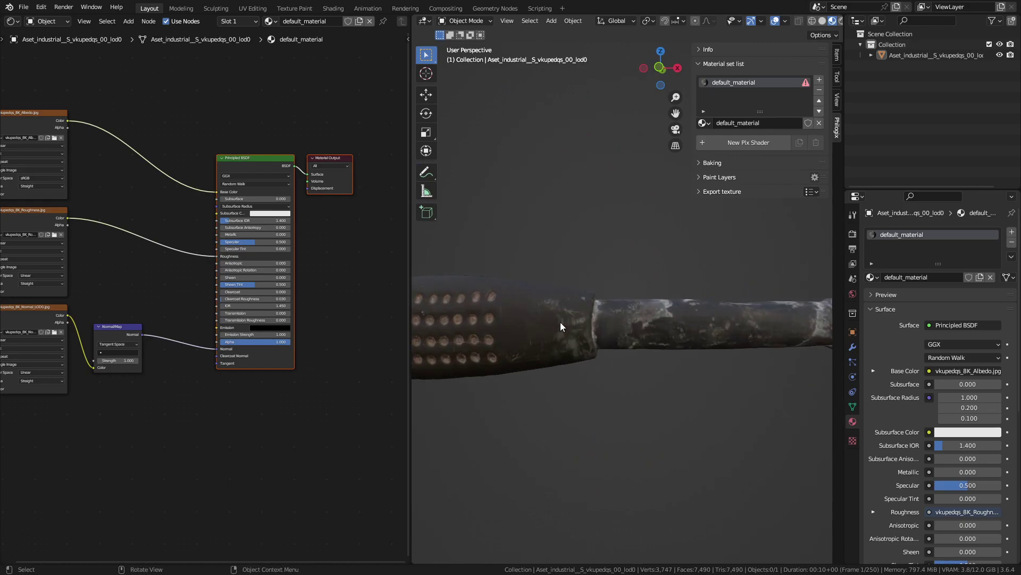
pyautogui.moveTo(560, 322); pyautogui.dragTo(659, 323, button='middle')
pyautogui.hotkey('ctrl', 'space')
pyautogui.moveTo(588, 324); pyautogui.dragTo(720, 371, button='middle')
pyautogui.scroll(-6, 720, 371)
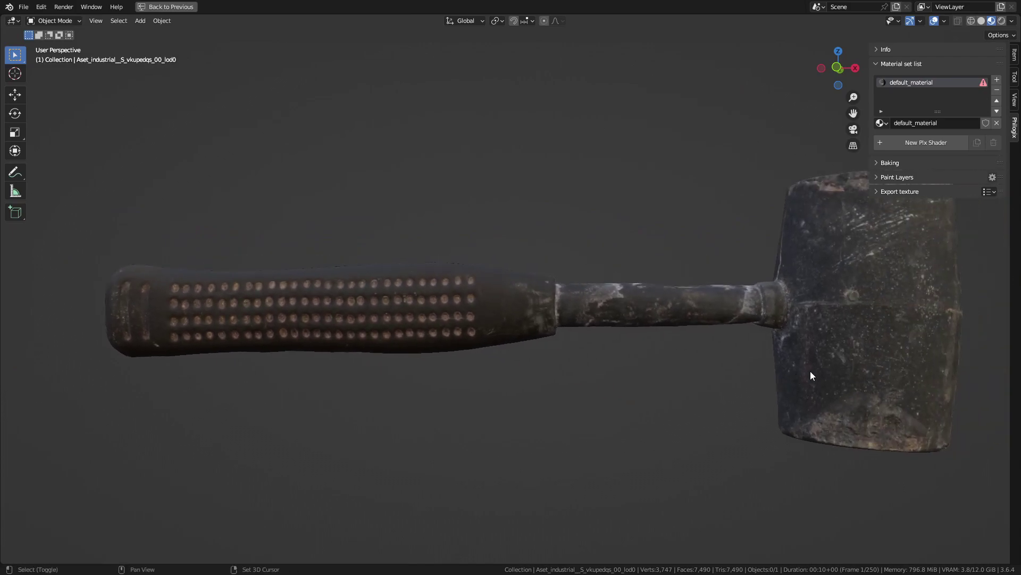
pyautogui.scroll(-2, 833, 360)
pyautogui.moveTo(856, 347); pyautogui.dragTo(648, 336, button='middle')
pyautogui.keyDown('alt'); pyautogui.moveTo(648, 336); pyautogui.dragTo(698, 327, button='right'); pyautogui.keyUp('alt')
pyautogui.hotkey('ctrl', 'space')
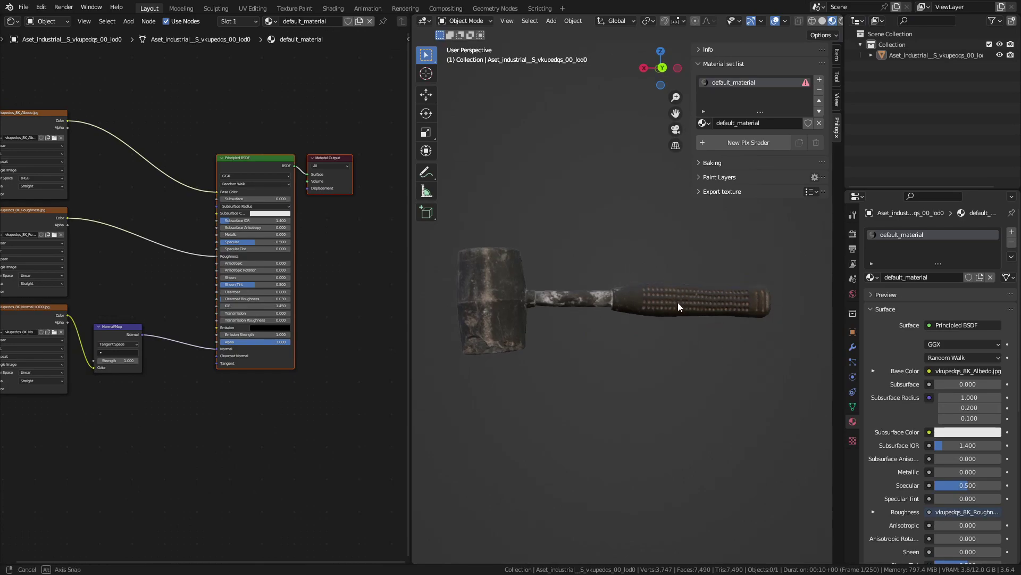
pyautogui.press('Home')
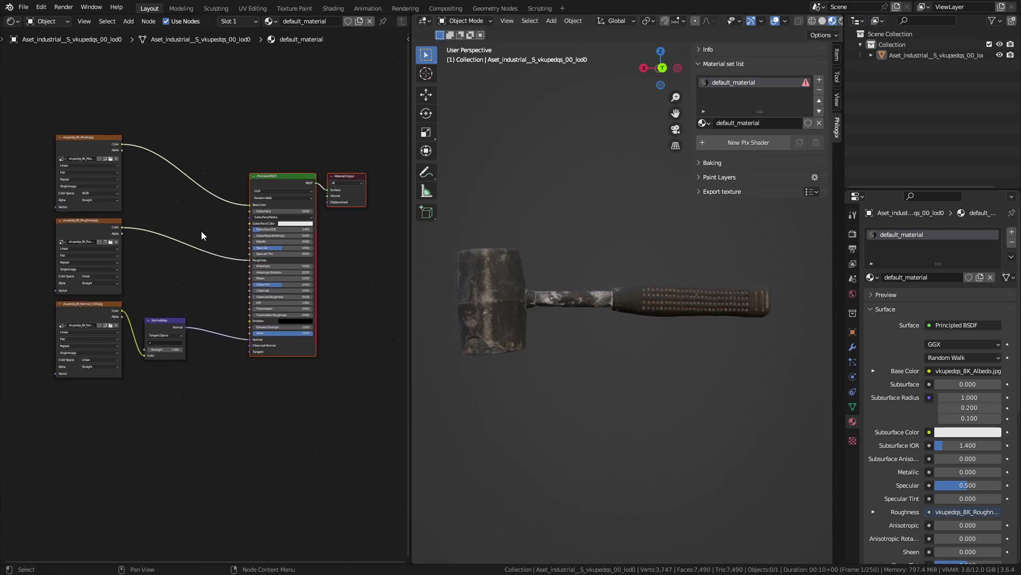
pyautogui.moveTo(613, 302)
pyautogui.mouseDown(button='middle')
pyautogui.moveTo(634, 316)
pyautogui.moveTo(632, 307)
pyautogui.mouseUp(button='middle')
# Inspect the scanned hammer's dense wireframe in Edit Mode
pyautogui.click(627, 296)
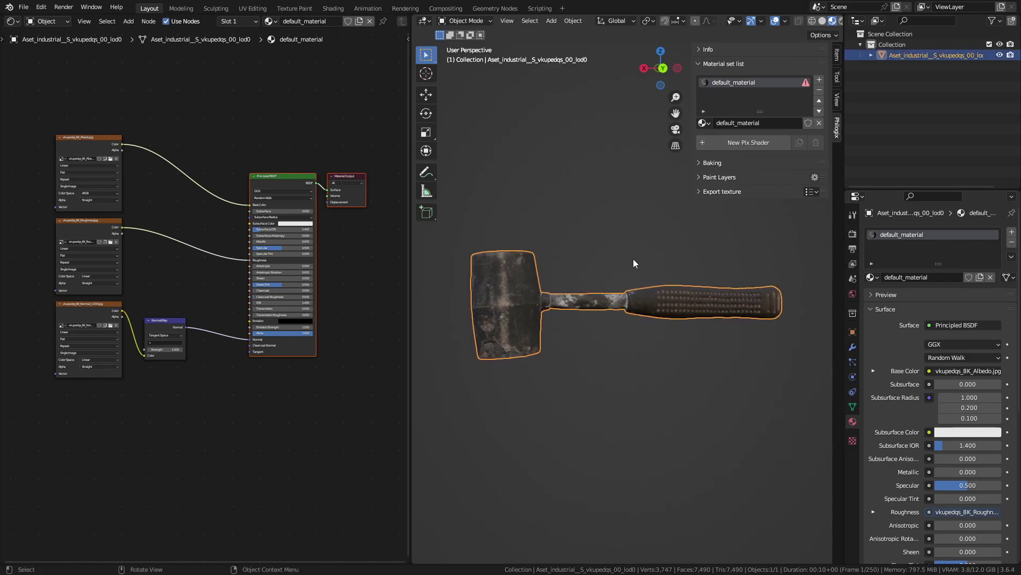
pyautogui.press('Tab')
pyautogui.moveTo(561, 321); pyautogui.dragTo(590, 353, button='middle')
pyautogui.click(604, 349)
pyautogui.press('2')
pyautogui.scroll(2, 594, 354)
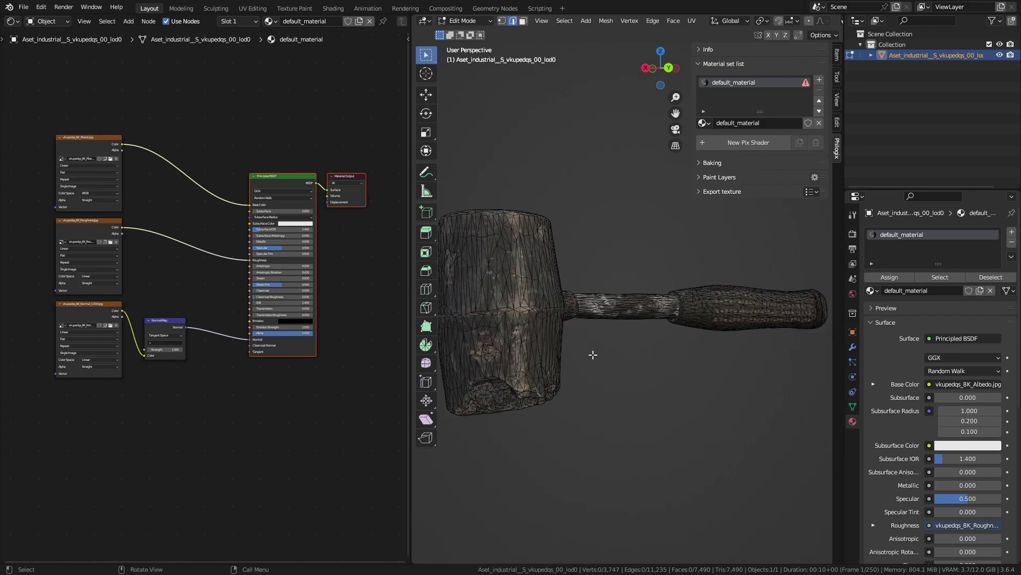
pyautogui.moveTo(664, 357); pyautogui.dragTo(529, 322, button='middle')
pyautogui.hotkey('ctrl', 'space')
pyautogui.press('Tab')
# Add a cylinder mesh with 10 vertices
pyautogui.scroll(-6, 529, 322)
pyautogui.hotkey('shift', 'a')
pyautogui.click(577, 406)
pyautogui.scroll(-8, 528, 375)
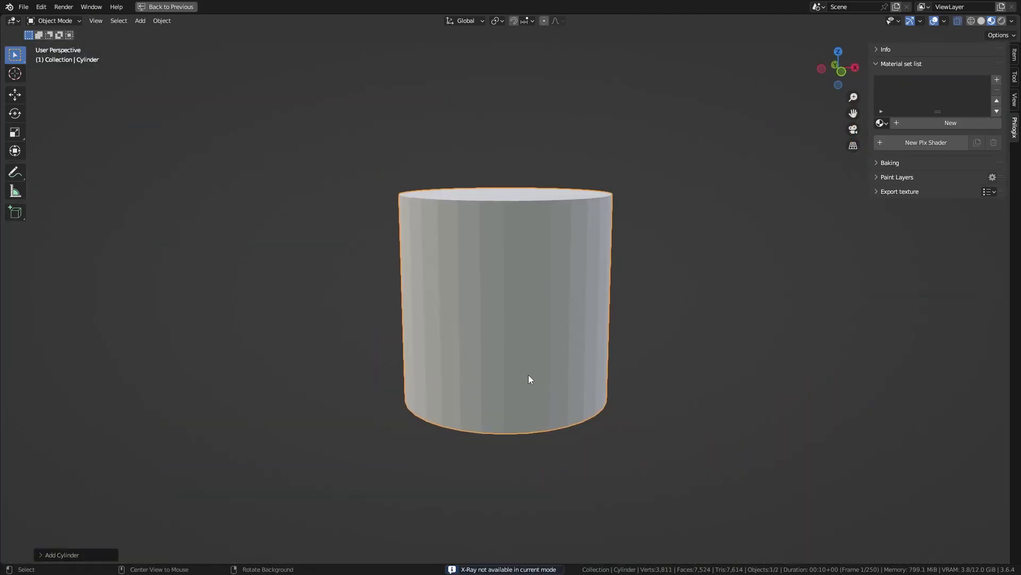
pyautogui.press('z')
pyautogui.click(62, 555)
pyautogui.click(145, 426)
pyautogui.write('8')
pyautogui.press('KP_7')
pyautogui.click(145, 427)
pyautogui.write('10')
# Fit the cylinder around the hammer head by moving it 0.13893 m along X and scaling its width and height
pyautogui.press('s')
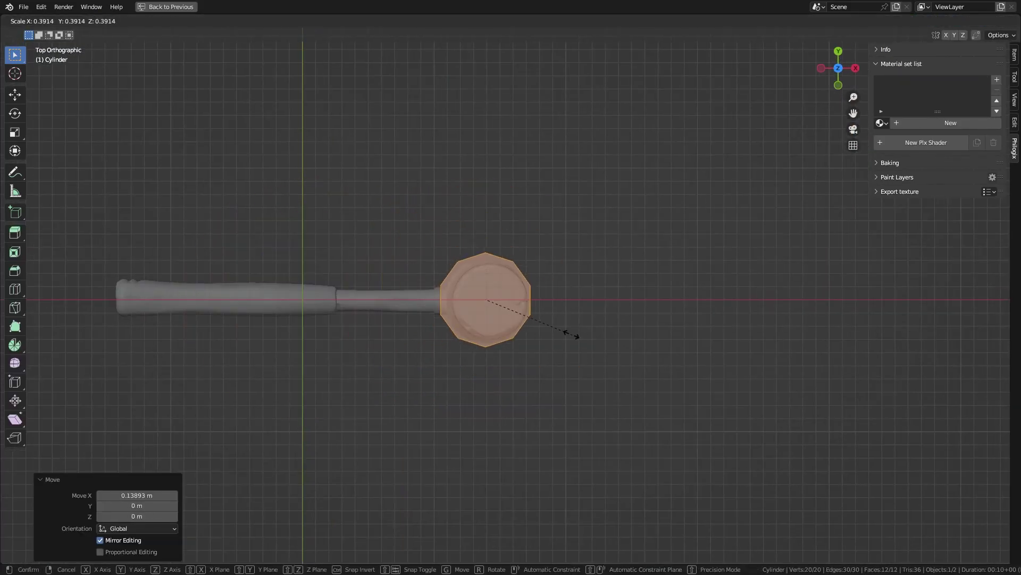
pyautogui.click(554, 327)
pyautogui.press('KP_1')
pyautogui.press('s')
pyautogui.press('z')
pyautogui.click(549, 292)
pyautogui.press('s')
pyautogui.hotkey('shift', 'z')
pyautogui.click(567, 292)
# Delete the end cap faces of the head cylinder
pyautogui.moveTo(529, 413); pyautogui.dragTo(530, 447, button='middle')
pyautogui.moveTo(402, 321); pyautogui.dragTo(679, 484)
pyautogui.press('x')
pyautogui.press('f')
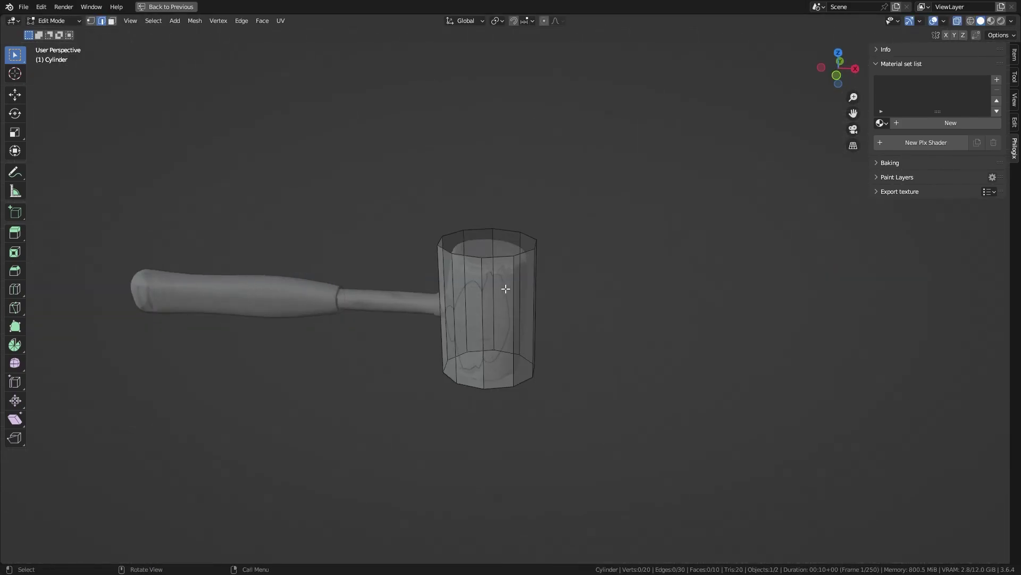
# Close both open ends of the head cylinder with Grid Fill
pyautogui.keyDown('alt'); pyautogui.click(498, 257); pyautogui.keyUp('alt')
pyautogui.click(242, 21)
pyautogui.moveTo(261, 21)
pyautogui.click(274, 149)
pyautogui.keyDown('alt'); pyautogui.click(498, 387); pyautogui.keyUp('alt')
pyautogui.click(261, 21)
pyautogui.click(274, 149)
pyautogui.press('Tab')
pyautogui.hotkey('ctrl', 'space')
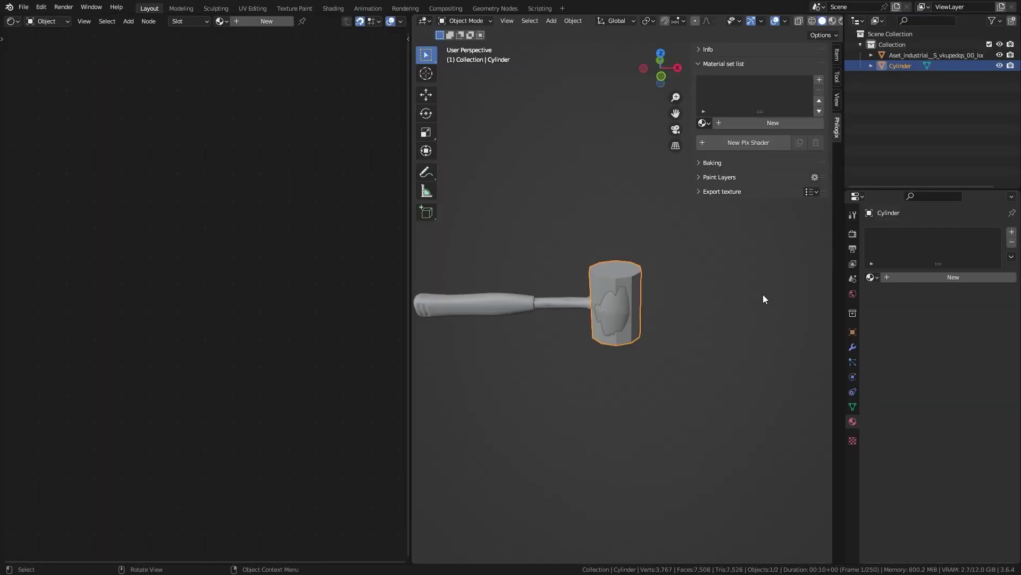
# Add a Shrinkwrap modifier to the head cylinder with the scanned hammer as its target
pyautogui.click(853, 347)
pyautogui.click(941, 232)
pyautogui.click(899, 355)
pyautogui.click(961, 292)
pyautogui.click(960, 307)
# Add a loop cut around the middle of the head cylinder
pyautogui.press('KP_1')
pyautogui.hotkey('ctrl', 'space')
pyautogui.press('Tab')
pyautogui.hotkey('ctrl', 'r')
pyautogui.click(405, 306)
pyautogui.moveTo(406, 307)
pyautogui.mouseDown(button='middle')
pyautogui.moveTo(476, 427)
pyautogui.moveTo(415, 314)
pyautogui.mouseUp(button='middle')
# Enable In Front in the head cylinder's viewport display settings and view it without X-ray
pyautogui.click(853, 332)
pyautogui.scroll(-6, 908, 474)
pyautogui.click(928, 486)
pyautogui.press('Tab')
pyautogui.hotkey('alt', 'a')
pyautogui.hotkey('alt', 'z')
pyautogui.press('Tab')
# Add loop cuts near both ends of the head cylinder and rotate the middle loop to follow the head's tilt
pyautogui.scroll(-2, 471, 295)
pyautogui.moveTo(472, 295); pyautogui.dragTo(388, 312, button='middle')
pyautogui.hotkey('ctrl', 'r')
pyautogui.click(397, 248)
pyautogui.keyDown('alt'); pyautogui.click(474, 301); pyautogui.keyUp('alt')
pyautogui.press('r')
pyautogui.click(680, 375)
pyautogui.keyDown('alt'); pyautogui.moveTo(487, 348); pyautogui.dragTo(511, 335, button='middle'); pyautogui.keyUp('alt')
pyautogui.moveTo(319, 152); pyautogui.dragTo(615, 242)
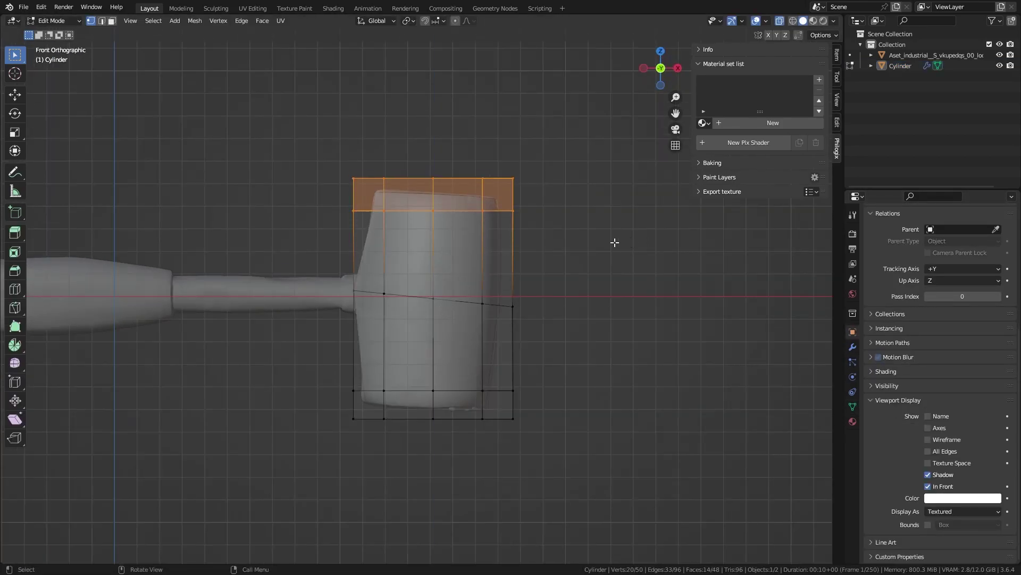
pyautogui.press('Tab')
pyautogui.hotkey('alt', 'z')
pyautogui.moveTo(614, 242); pyautogui.dragTo(451, 321, button='middle')
# Add a second cylinder and rotate its mesh 90° about Y so it lies along the handle
pyautogui.press('KP_1')
pyautogui.hotkey('shift', 'a')
pyautogui.click(381, 386)
pyautogui.scroll(-11, 422, 297)
pyautogui.press('Tab')
pyautogui.press('r')
pyautogui.press('y')
pyautogui.press('9')
pyautogui.press('0')
pyautogui.press('Return')
# Scale the second cylinder down and move it 0.070132 m along X onto the hammer's metal shaft
pyautogui.press('s')
pyautogui.press('g')
pyautogui.press('x')
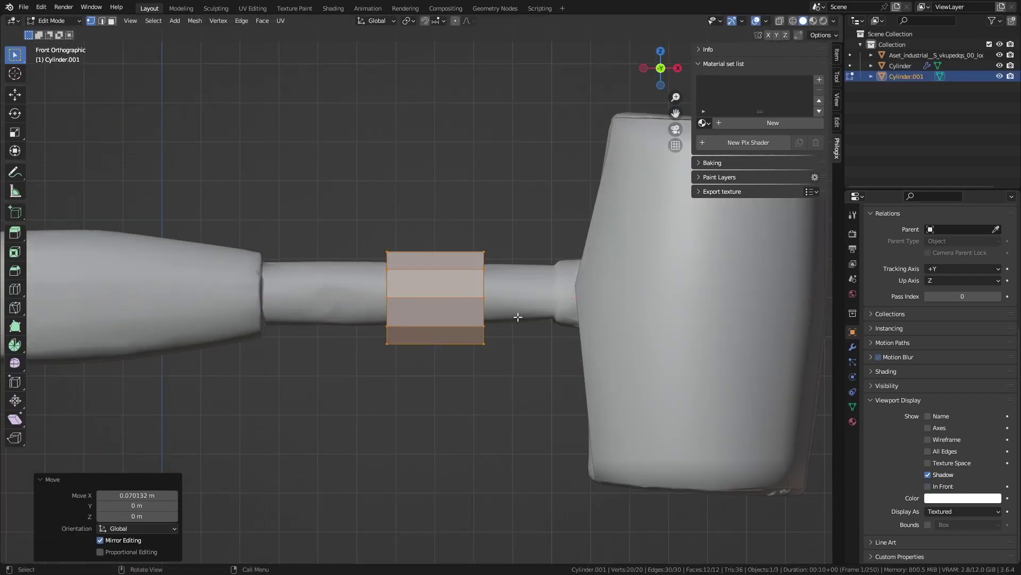
pyautogui.click(518, 317)
pyautogui.press('s')
# Stretch the shaft cylinder over the metal shaft by moving its end vertices along X
pyautogui.hotkey('alt', 'z')
pyautogui.moveTo(508, 234); pyautogui.dragTo(433, 351)
pyautogui.press('g')
pyautogui.press('x')
pyautogui.scroll(5, 367, 344)
# Scale the head-side end ring of the shaft cylinder along Y and Z to match the shaft's taper
pyautogui.press('KP_7')
pyautogui.press('s')
pyautogui.press('y')
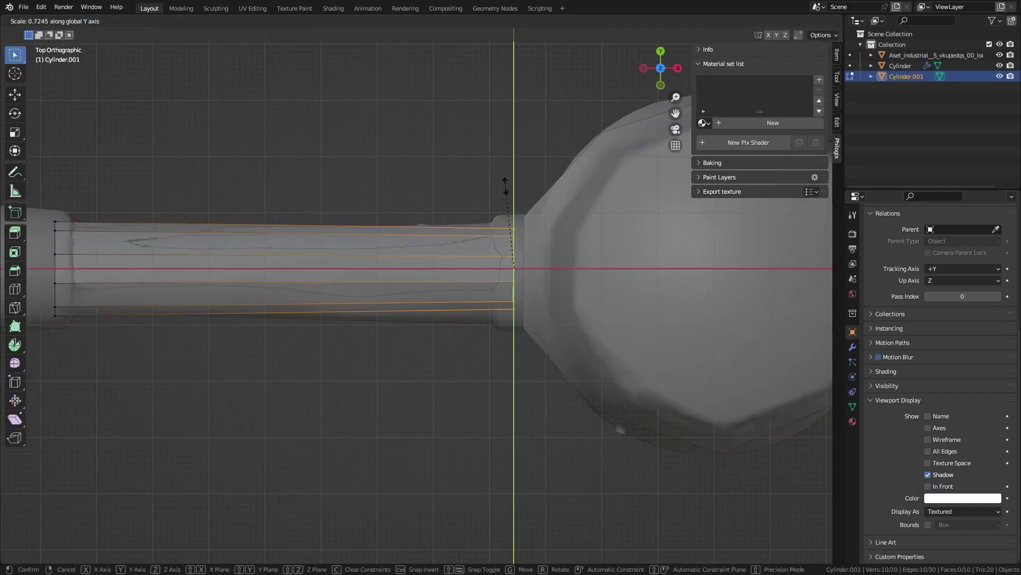
pyautogui.click(506, 186)
pyautogui.press('KP_1')
pyautogui.press('s')
pyautogui.press('z')
pyautogui.click(522, 200)
# Add two loop cuts to the shaft cylinder and scale the one nearer the head along Z to fit the shaft
pyautogui.keyDown('shift'); pyautogui.moveTo(307, 207); pyautogui.dragTo(522, 226, button='middle'); pyautogui.keyUp('shift')
pyautogui.hotkey('ctrl', 'r')
pyautogui.click(373, 250)
pyautogui.hotkey('ctrl', 'r')
pyautogui.press('s')
pyautogui.press('z')
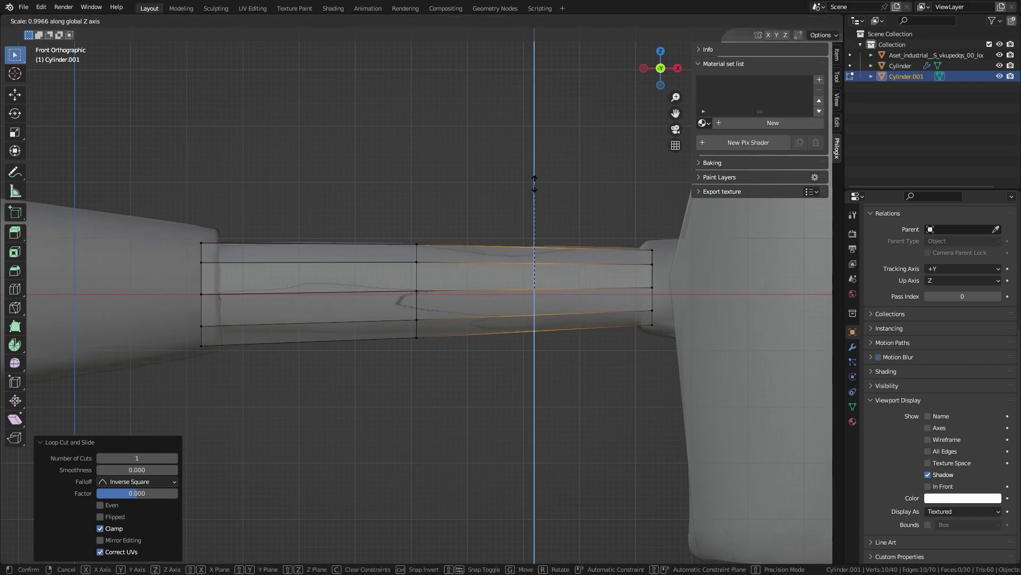
pyautogui.click(534, 184)
# Scale the shaft cylinder's middle loop along Y to match the scanned shaft
pyautogui.keyDown('alt'); pyautogui.click(416, 250); pyautogui.keyUp('alt')
pyautogui.press('s')
pyautogui.press('y')
pyautogui.click(454, 226)
pyautogui.moveTo(379, 290); pyautogui.dragTo(452, 362, button='middle')
# Enable In Front display for the shaft cylinder with X-ray turned off
pyautogui.press('Tab')
pyautogui.hotkey('alt', 'z')
pyautogui.click(928, 485)
# Duplicate the shaft's head-side edge ring, then extrude and scale the copy to start the collar beside the head
pyautogui.press('KP_1')
pyautogui.press('Tab')
pyautogui.hotkey('alt', 'z')
pyautogui.hotkey('shift', 'd')
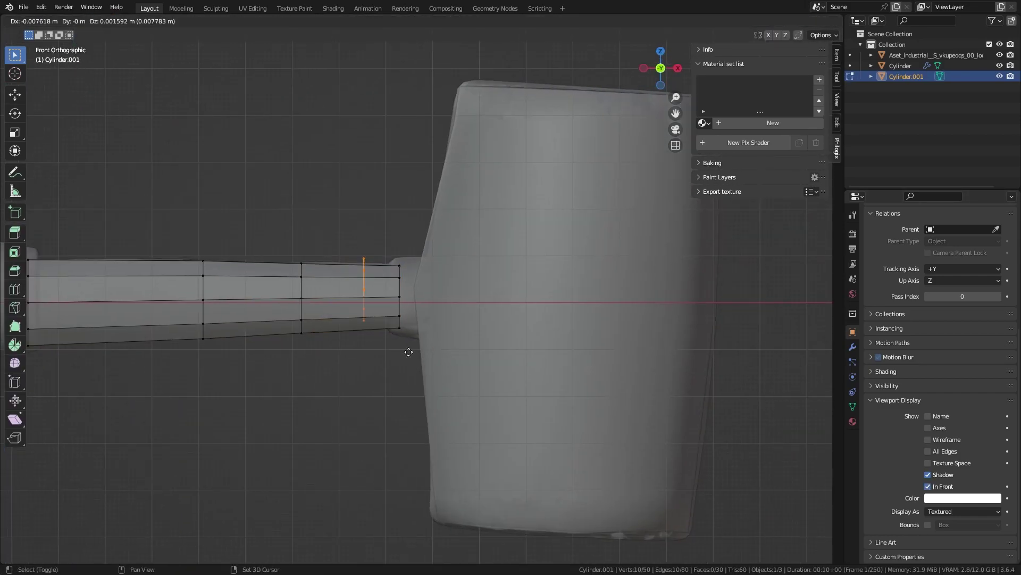
pyautogui.click(433, 341)
pyautogui.scroll(3, 433, 326)
pyautogui.press('e')
pyautogui.press('s')
# Separate the collar geometry from the shaft mesh into its own object
pyautogui.press('KP_3')
pyautogui.press('KP_1')
pyautogui.scroll(3, 372, 303)
pyautogui.press('l')
pyautogui.press('p')
pyautogui.press('s')
pyautogui.press('Tab')
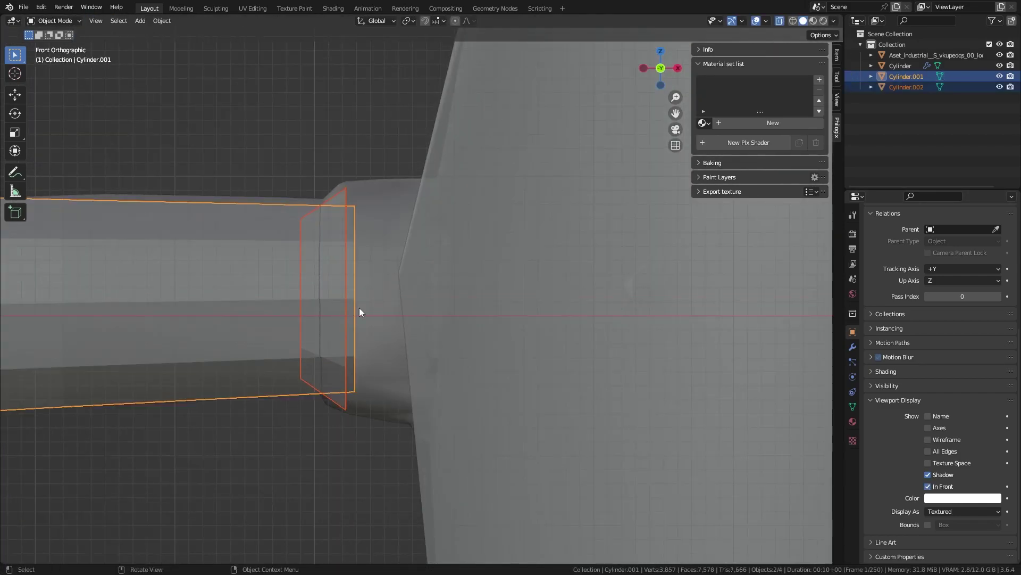
# Scale the collar's edge ring and move it along X towards the head to fit the scanned collar
pyautogui.click(345, 312)
pyautogui.press('Tab')
pyautogui.press('s')
pyautogui.press('g')
pyautogui.press('x')
pyautogui.click(390, 278)
pyautogui.press('KP_7')
pyautogui.scroll(-8, 367, 353)
pyautogui.press('KP_1')
# Apply smooth shading to the shaft object
pyautogui.press('Tab')
pyautogui.hotkey('alt', 'z')
pyautogui.click(325, 298)
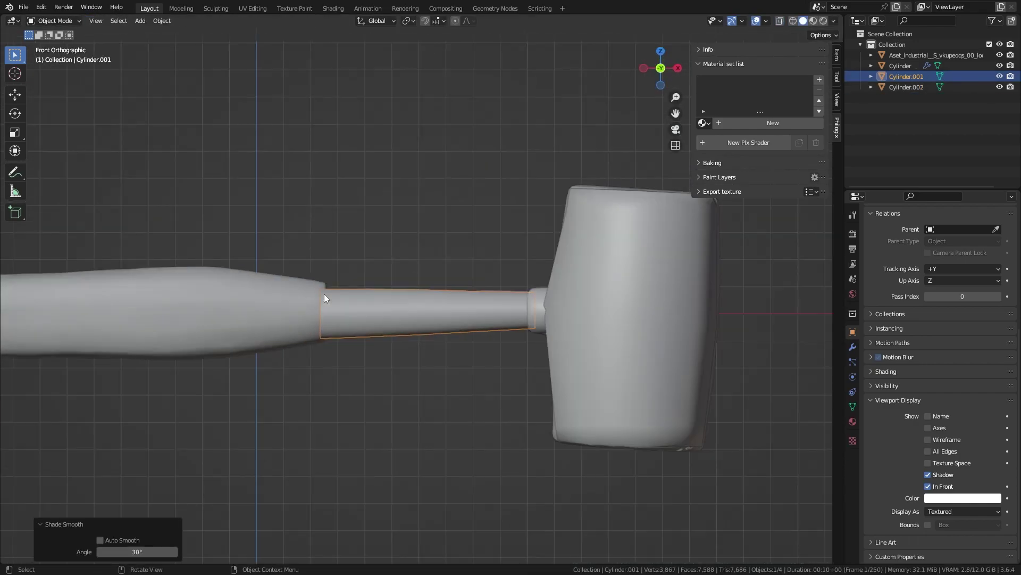
# Move the shaft's grip-side edge ring along X to meet the start of the scanned grip
pyautogui.press('Tab')
pyautogui.hotkey('alt', 'z')
pyautogui.scroll(4, 324, 311)
pyautogui.press('g')
pyautogui.press('x')
pyautogui.click(435, 316)
# Extrude and scale the shaft's end ring in stages along the scanned grip to build the handle grip
pyautogui.press('e')
pyautogui.scroll(-4, 563, 367)
pyautogui.press('s')
pyautogui.press('e')
pyautogui.press('s')
pyautogui.press('g')
pyautogui.press('x')
pyautogui.click(516, 378)
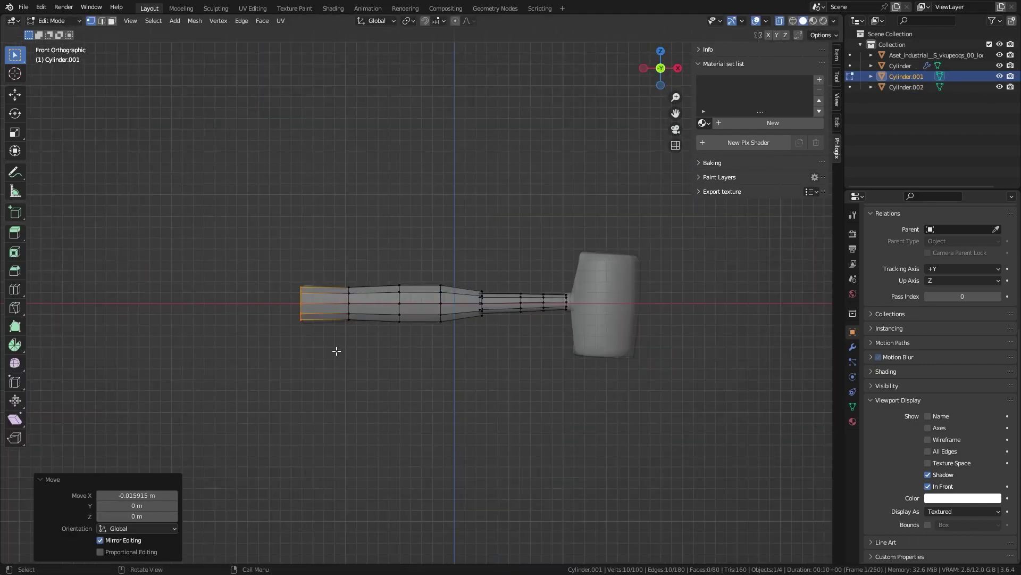
# Separate the handle grip geometry from the shaft mesh into its own object
pyautogui.press('l')
pyautogui.press('p')
pyautogui.press('s')
pyautogui.press('Tab')
pyautogui.hotkey('alt', 'z')
# Copy the hammer head's modifiers to the new handle grip object
pyautogui.keyDown('shift'); pyautogui.click(580, 319); pyautogui.keyUp('shift')
pyautogui.hotkey('ctrl', 'l')
pyautogui.click(575, 405)
# Add a loop cut across the handle grip mesh to refine its shape
pyautogui.press('Tab')
pyautogui.hotkey('alt', 'z')
pyautogui.hotkey('ctrl', 'r')
pyautogui.click(404, 324)
pyautogui.press('Tab')
pyautogui.hotkey('alt', 'z')
pyautogui.moveTo(403, 324); pyautogui.dragTo(487, 306, button='middle')
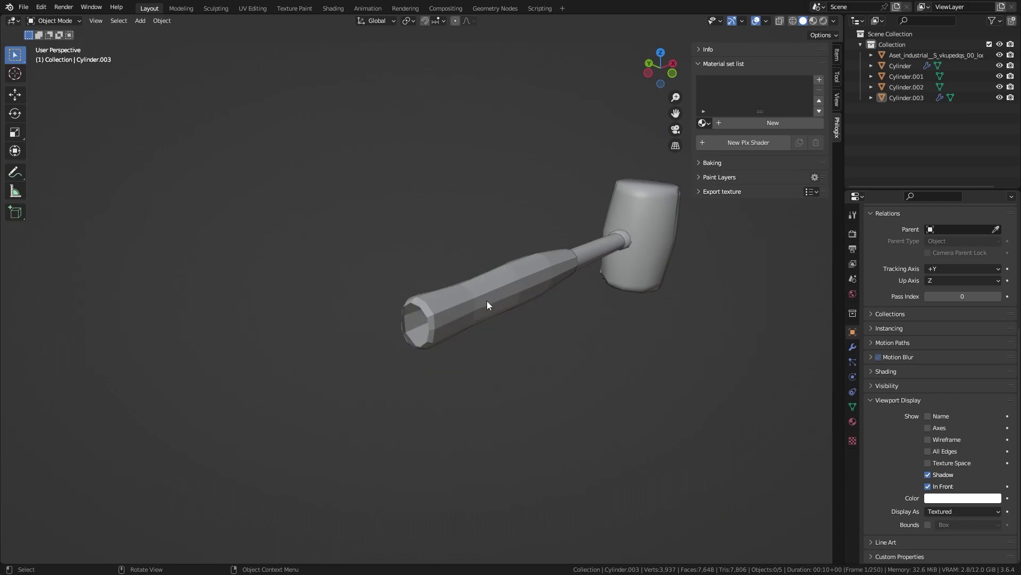
# Fill the open end of the handle grip with faces and save the file
pyautogui.click(487, 306)
pyautogui.press('KP_1')
pyautogui.press('Tab')
pyautogui.click(264, 20)
pyautogui.click(283, 148)
pyautogui.press('Tab')
pyautogui.press('KP_1')
pyautogui.hotkey('alt', 'a')
pyautogui.hotkey('ctrl', 's')
# Select the rebuilt hammer parts and apply their modifiers
pyautogui.click(565, 286)
pyautogui.keyDown('shift'); pyautogui.click(570, 280); pyautogui.keyUp('shift')
pyautogui.moveTo(696, 445); pyautogui.dragTo(388, 217)
pyautogui.click(162, 20)
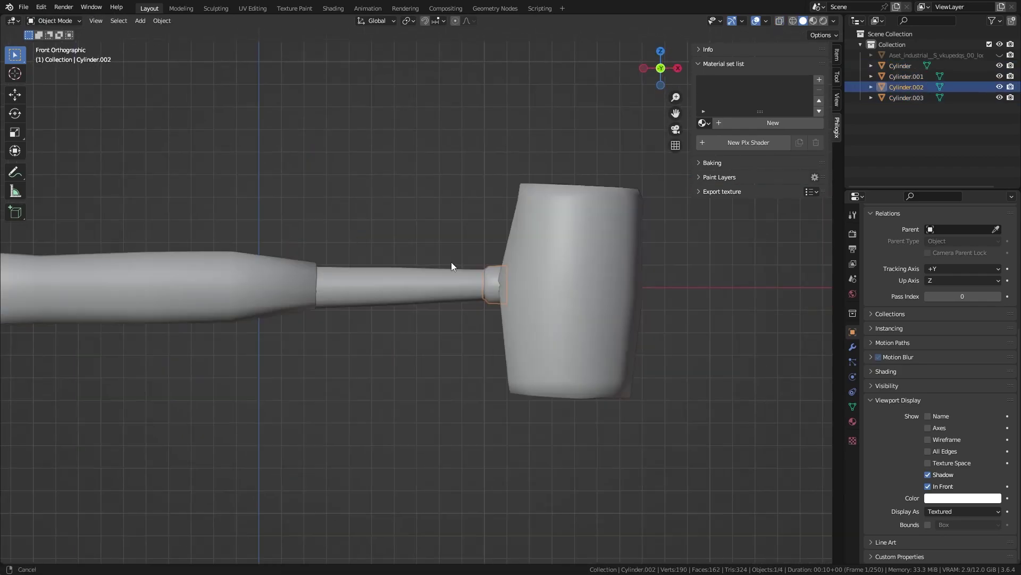
# Mark UV seams along the selected hammer head edges and select a further edge loop for the seams
pyautogui.rightClick(475, 248)
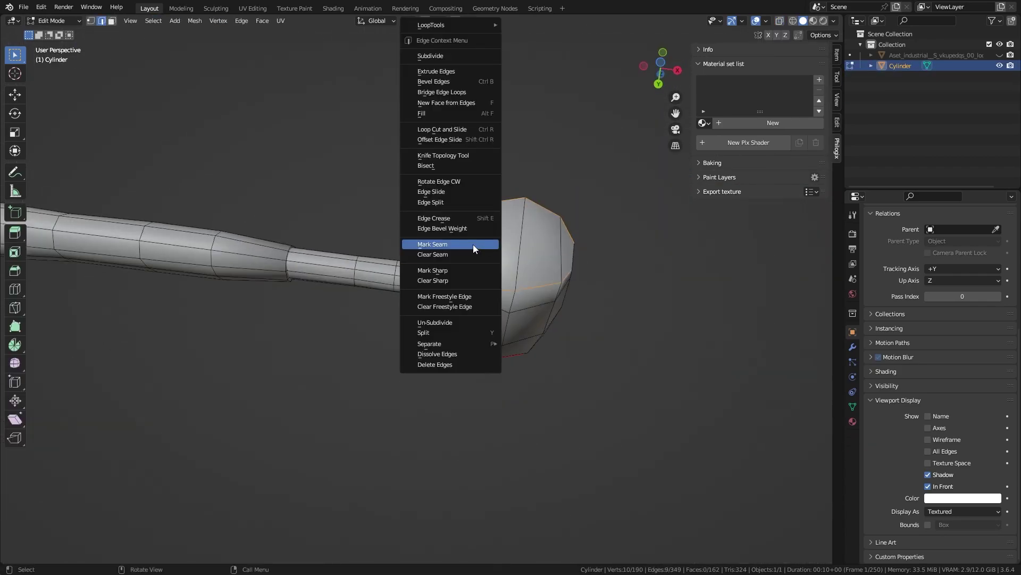
pyautogui.click(473, 245)
pyautogui.moveTo(473, 248); pyautogui.dragTo(381, 320, button='middle')
pyautogui.scroll(3, 381, 319)
pyautogui.keyDown('alt'); pyautogui.keyDown('shift'); pyautogui.click(512, 299); pyautogui.keyUp('shift'); pyautogui.keyUp('alt')
pyautogui.scroll(-3, 616, 346)
pyautogui.moveTo(512, 299); pyautogui.dragTo(404, 213, button='middle')
# Save the file and unwrap the whole hammer mesh in the UV editing workspace, with the UV editor maximized
pyautogui.press('a')
pyautogui.hotkey('ctrl', 's')
pyautogui.click(253, 8)
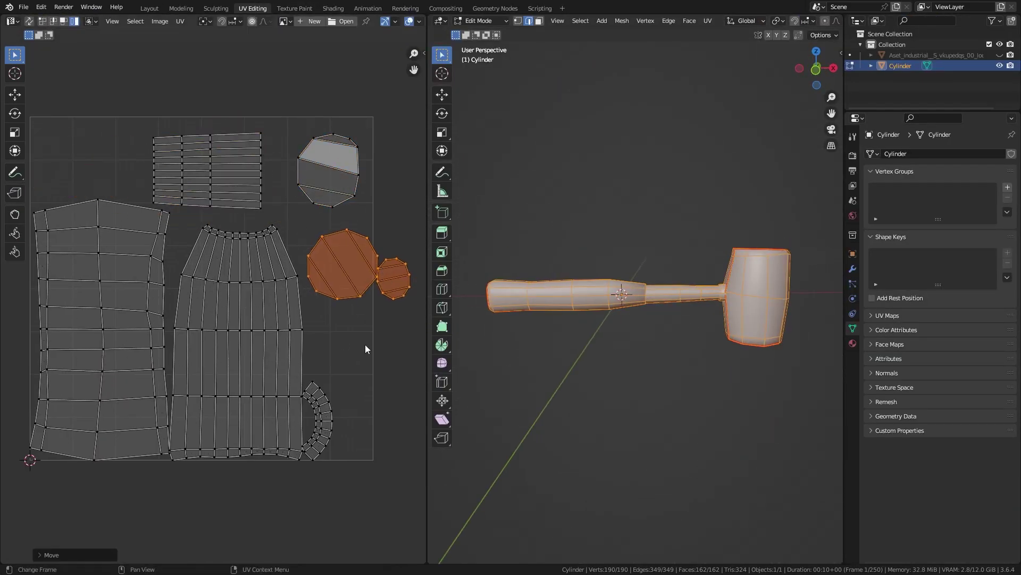
pyautogui.hotkey('ctrl', 'space')
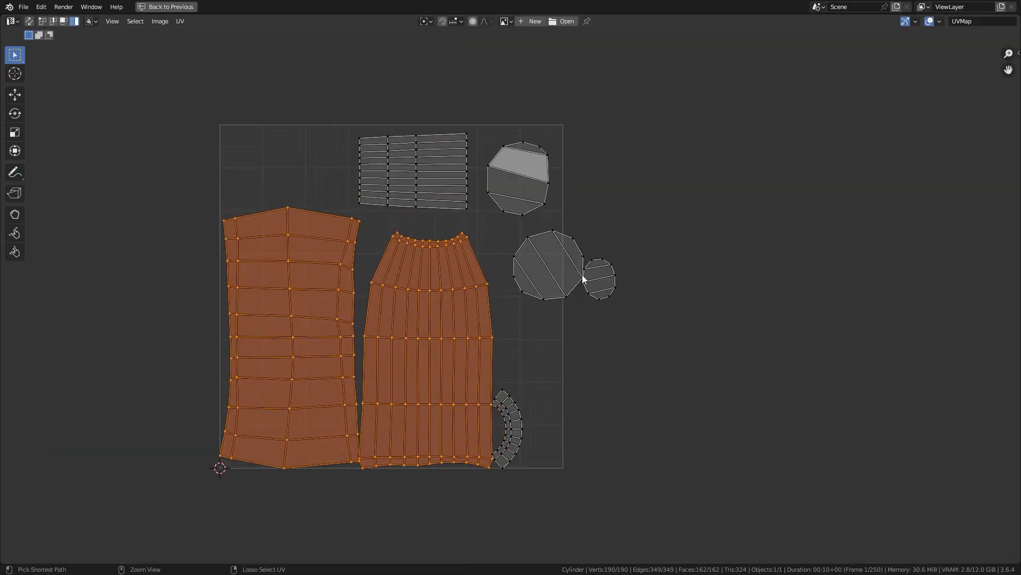
# Scale the UV islands and move the small arc-shaped island clear of the large ones
pyautogui.press('a')
pyautogui.press('s')
pyautogui.click(537, 420)
pyautogui.press('g')
pyautogui.click(618, 399)
# Place the round end-cap UV island in the free corner above the widest island
pyautogui.scroll(2, 556, 133)
pyautogui.moveTo(682, 334); pyautogui.dragTo(746, 216, button='middle')
pyautogui.click(452, 152)
pyautogui.press('g')
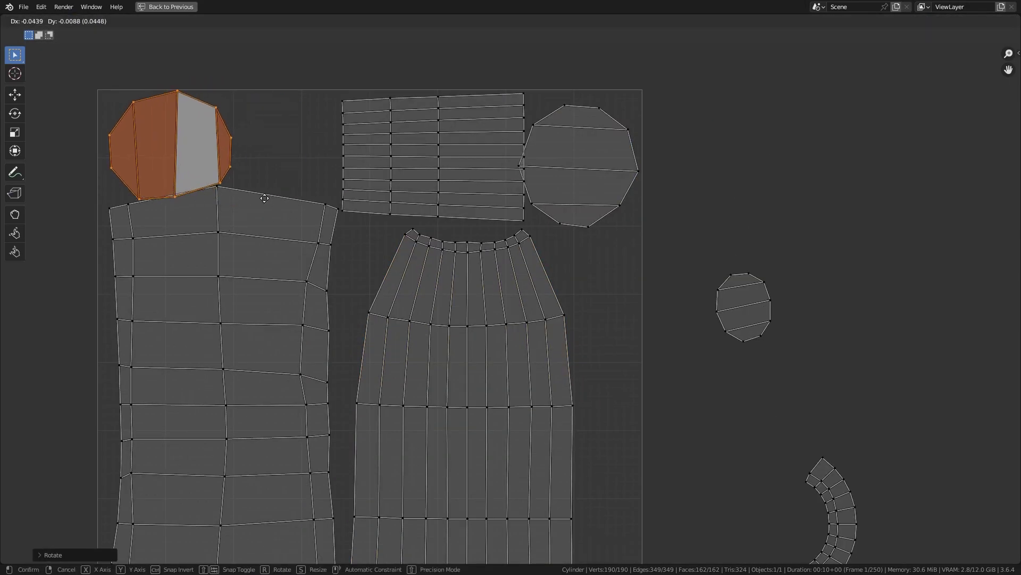
pyautogui.click(265, 198)
pyautogui.hotkey('alt', 'a')
pyautogui.click(637, 171)
pyautogui.click(434, 157)
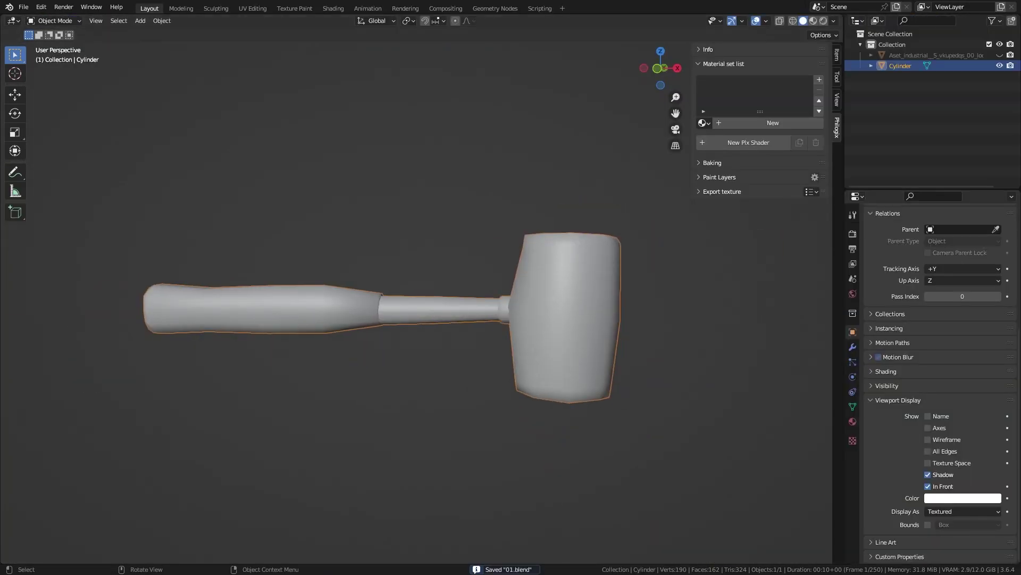
# Examine the joined low-poly hammer's mesh from the opposite side
pyautogui.moveTo(589, 324); pyautogui.dragTo(426, 321, button='middle')
pyautogui.click(458, 341)
pyautogui.click(450, 304)
pyautogui.press('Tab')
pyautogui.scroll(3, 412, 317)
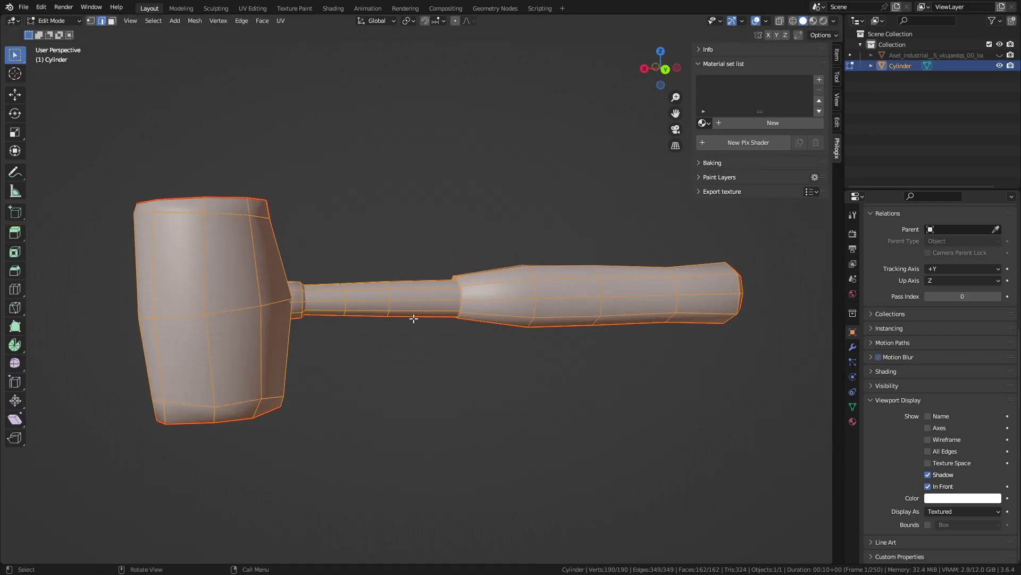
pyautogui.scroll(-1, 495, 343)
pyautogui.moveTo(494, 343); pyautogui.dragTo(449, 367, button='middle')
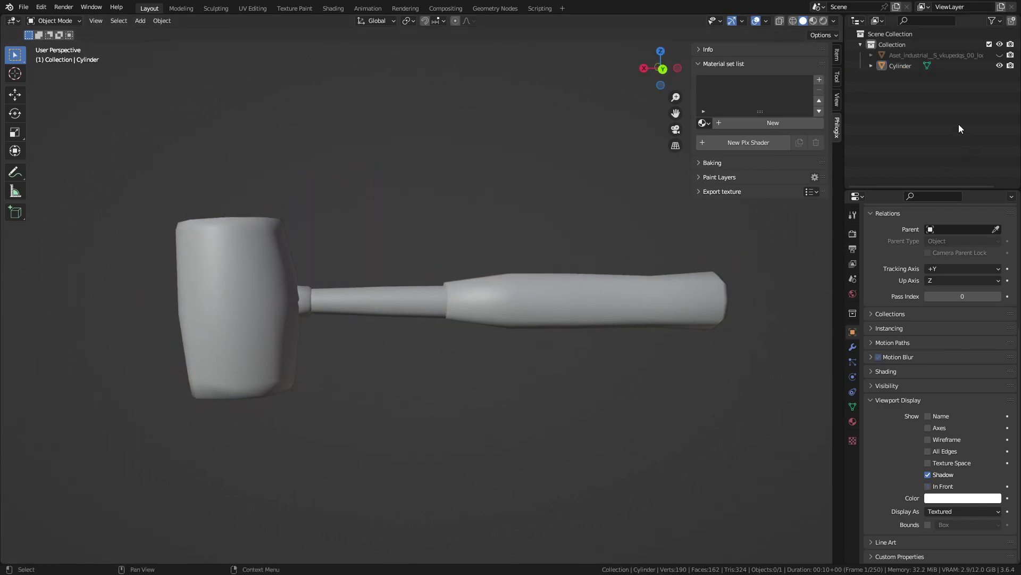
# Expand the Export texture settings, then unhide and select the original scanned hammer
pyautogui.click(711, 192)
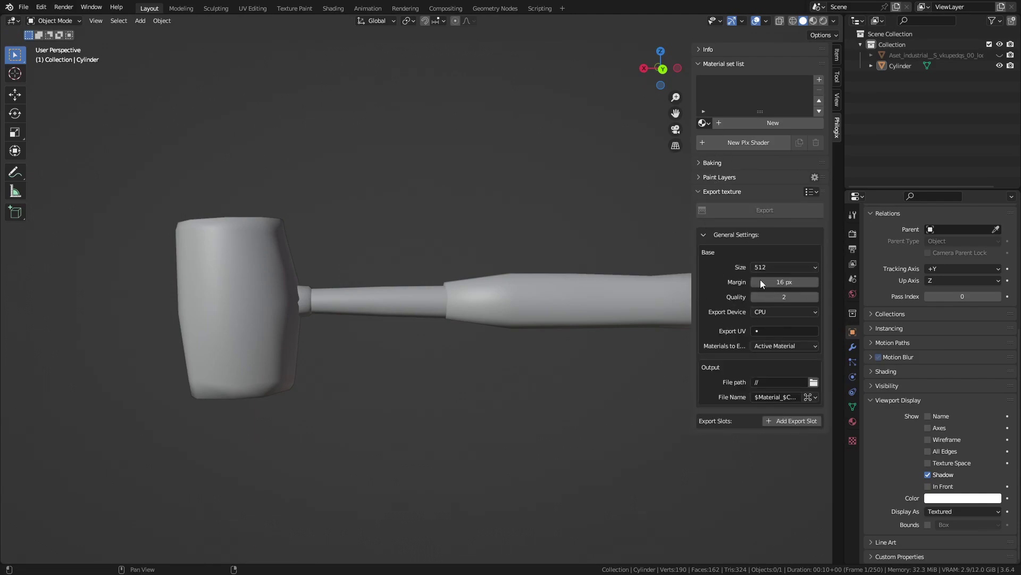
pyautogui.click(1000, 55)
pyautogui.click(962, 55)
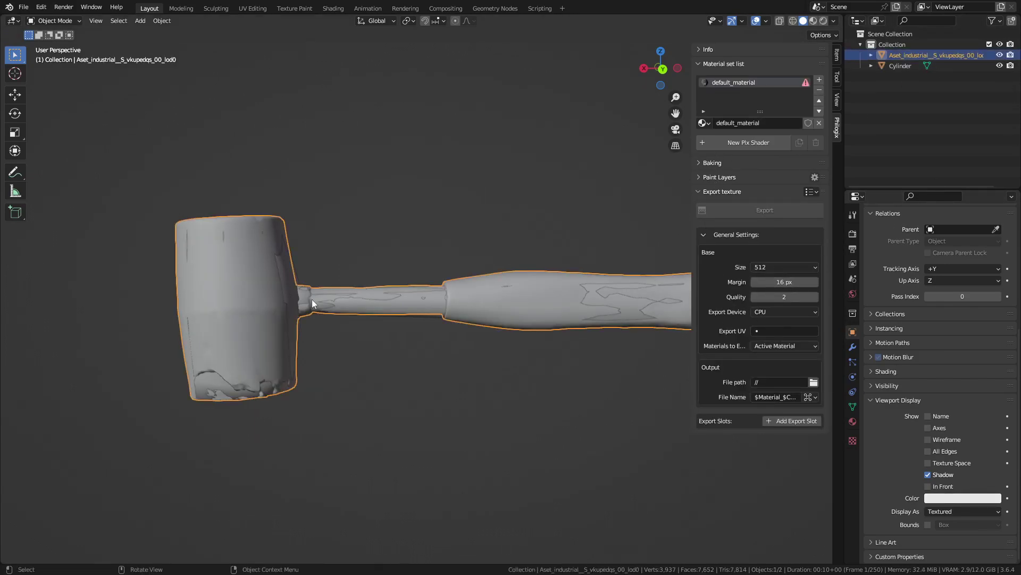
# Compare the scanned and low-poly hammers by temporarily moving each aside, leaving the low-poly one selected
pyautogui.press('g')
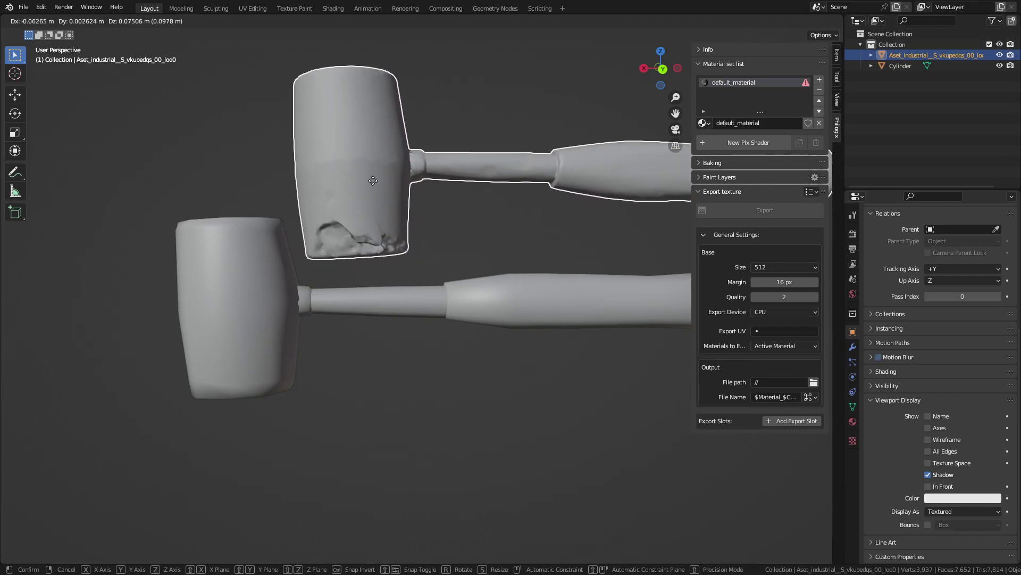
pyautogui.press('Escape')
pyautogui.click(304, 301)
pyautogui.press('g')
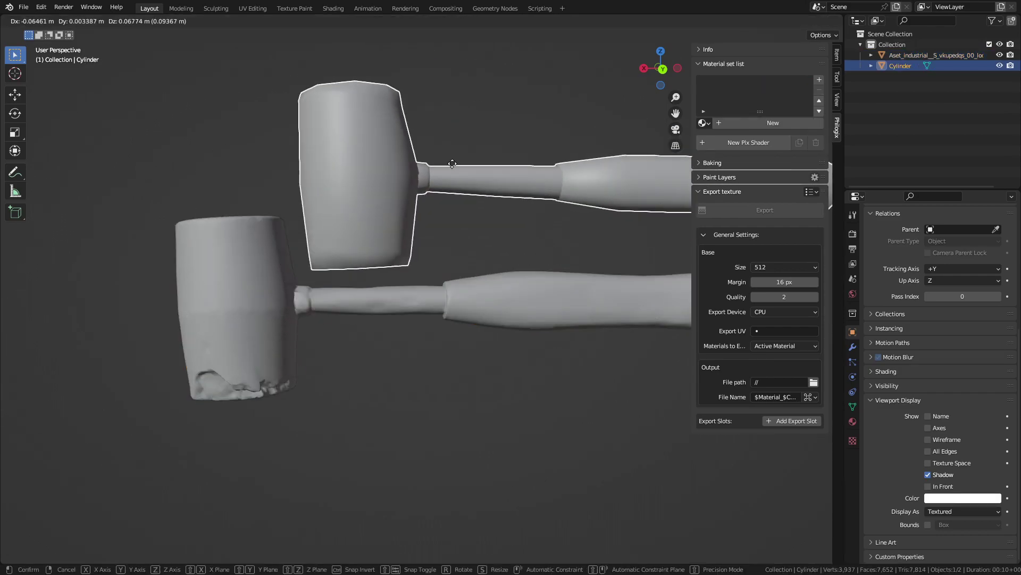
pyautogui.press('Escape')
# Create a material named Main_mat on the low-poly hammer and add a Metallic Philogix shader with Base Color, Metallic, Roughness, Height and Normal channels
pyautogui.click(769, 122)
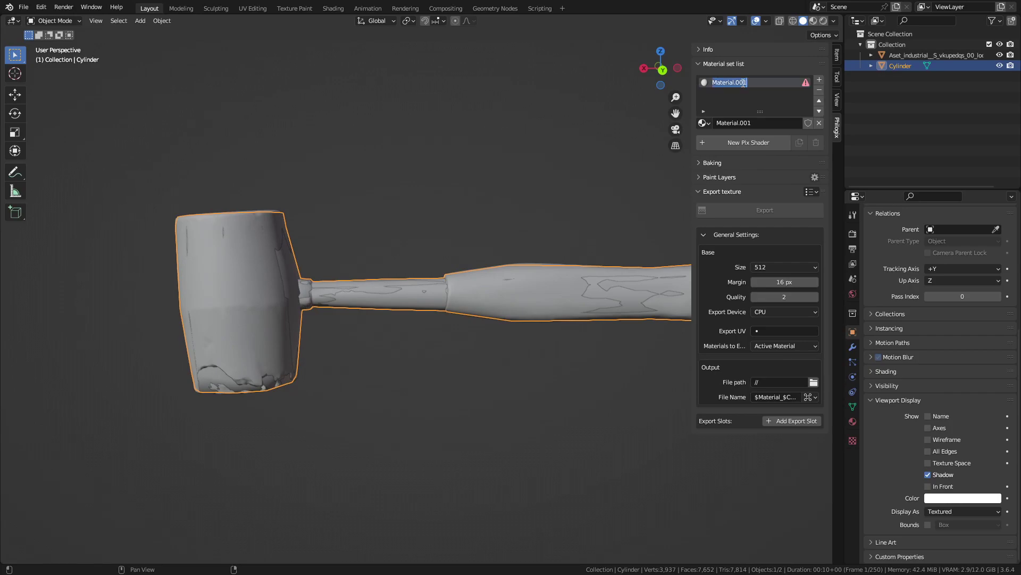
pyautogui.write('M')
pyautogui.click(750, 141)
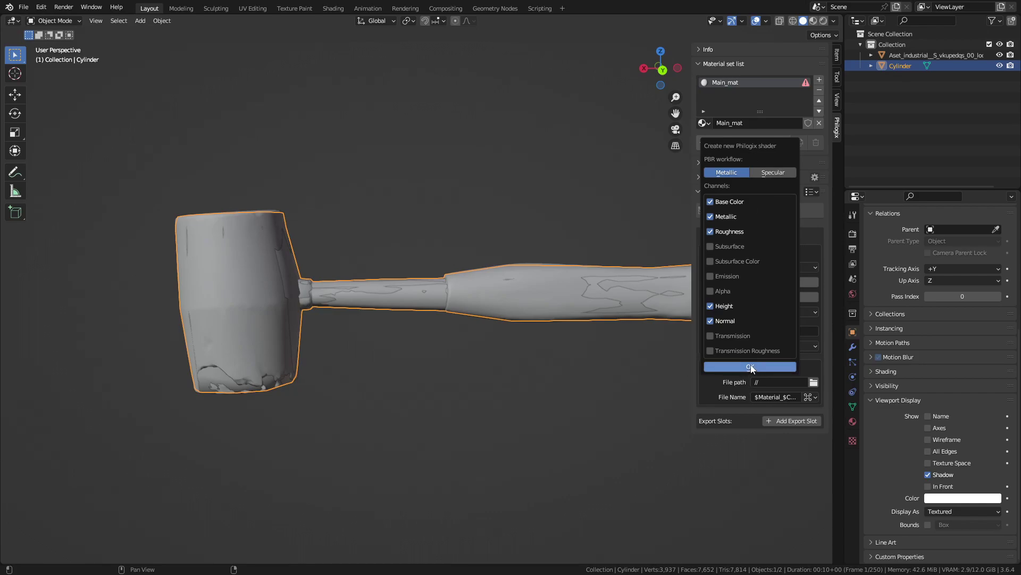
pyautogui.click(751, 367)
# Set the texture export size to 4096 and the export UV to UVMap
pyautogui.moveTo(693, 167); pyautogui.dragTo(668, 171)
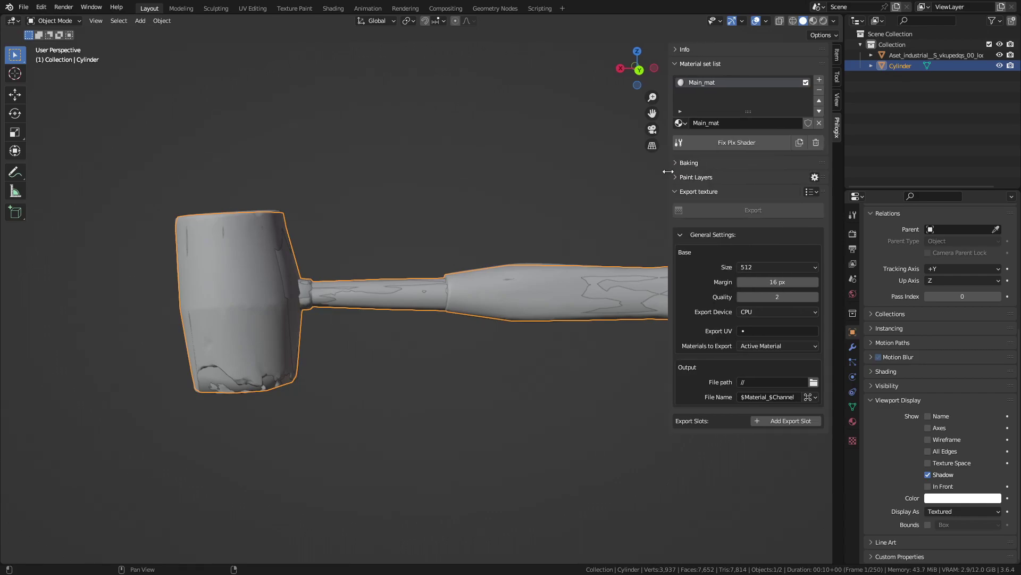
pyautogui.keyDown('shift'); pyautogui.moveTo(560, 335); pyautogui.dragTo(549, 336, button='middle'); pyautogui.keyUp('shift')
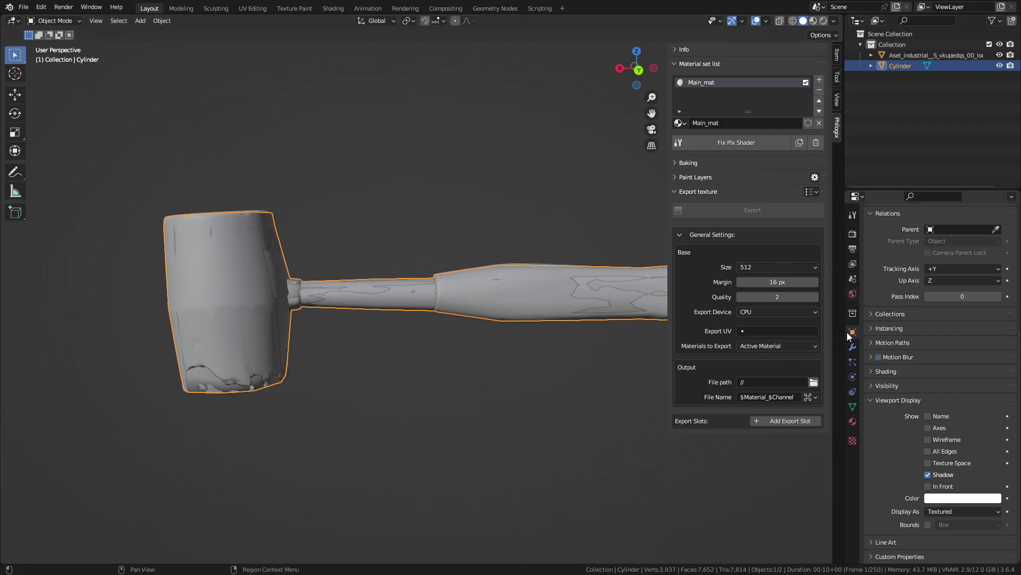
pyautogui.click(781, 268)
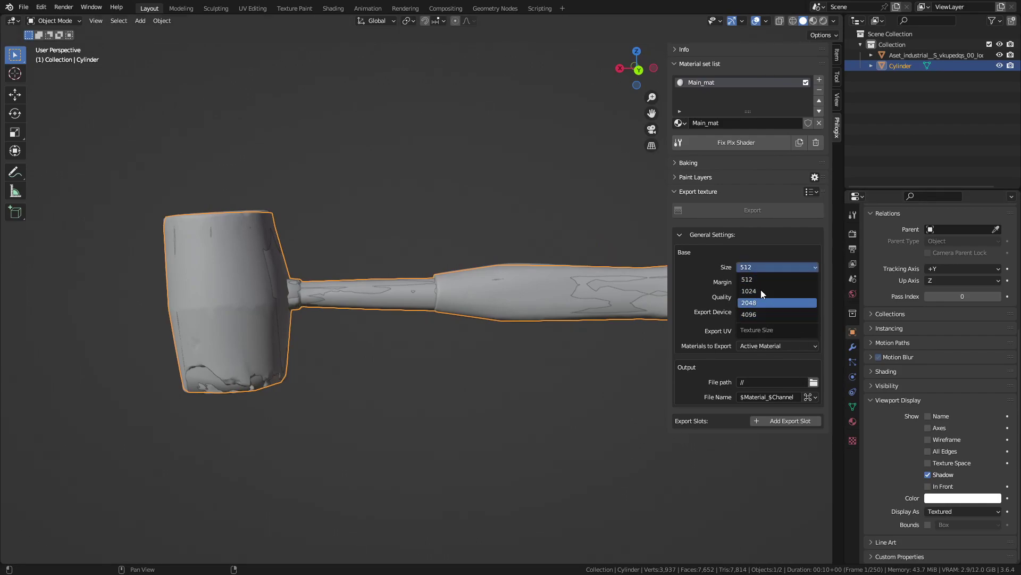
pyautogui.click(777, 313)
pyautogui.click(775, 331)
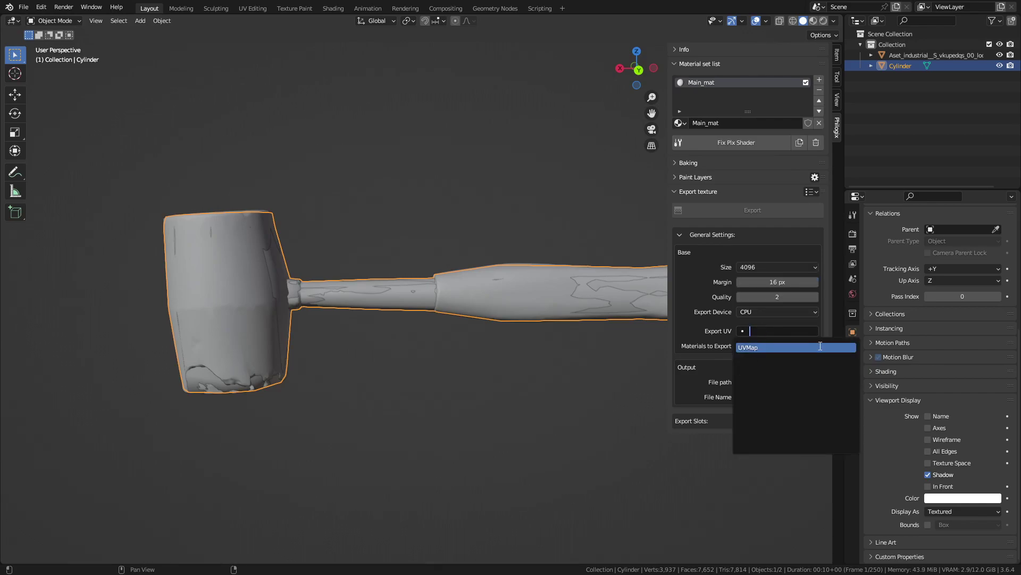
pyautogui.click(785, 348)
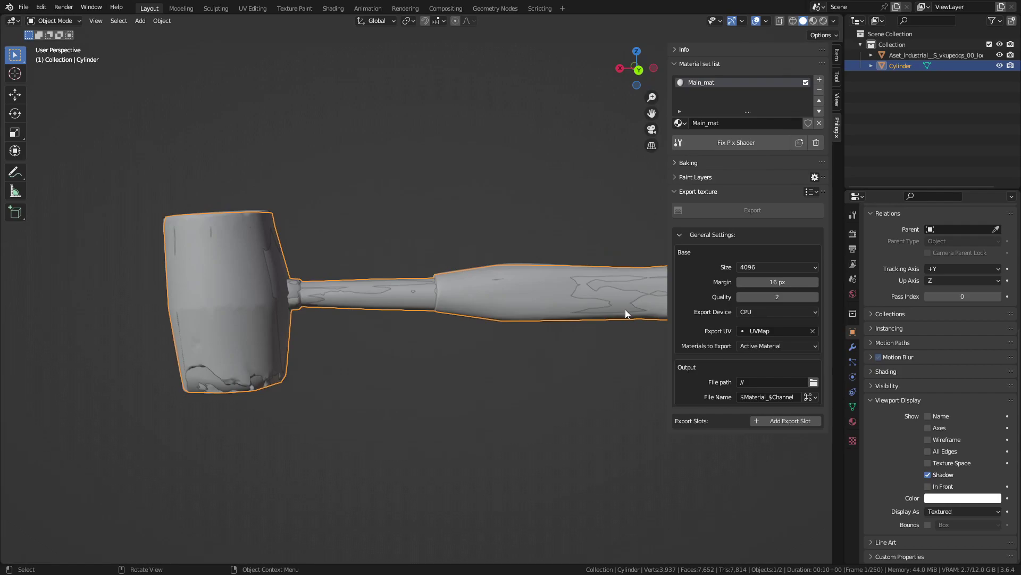
# Set Materials to Export to Another Object, pick the scanned hammer as the specified object and collapse the general settings
pyautogui.click(777, 346)
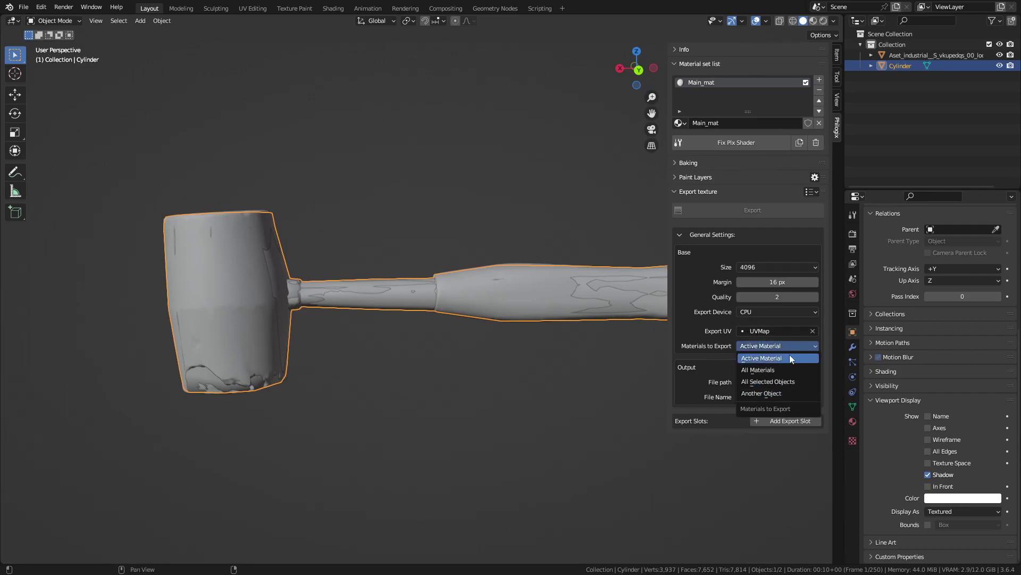
pyautogui.click(781, 393)
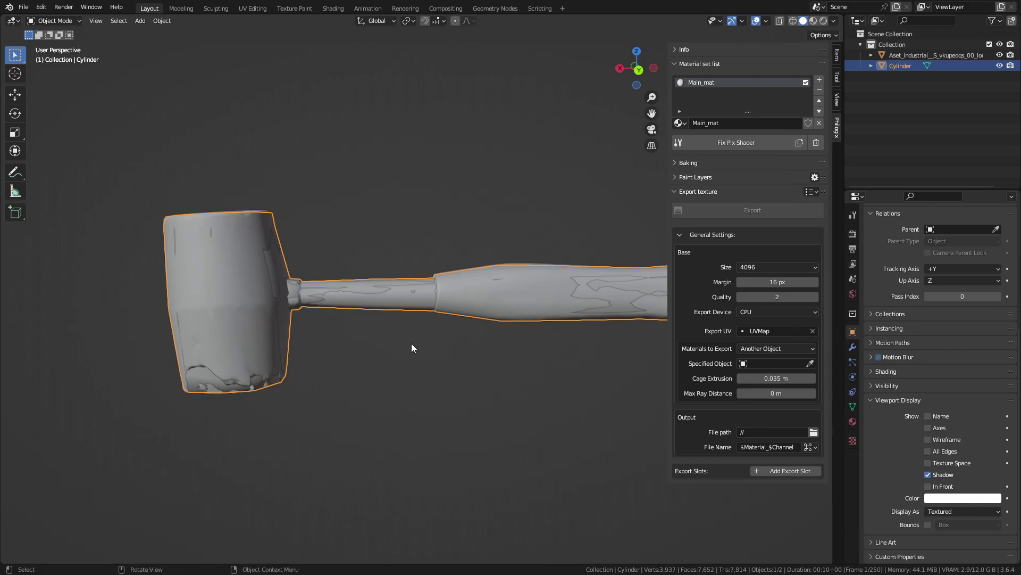
pyautogui.moveTo(411, 344); pyautogui.dragTo(418, 344, button='middle')
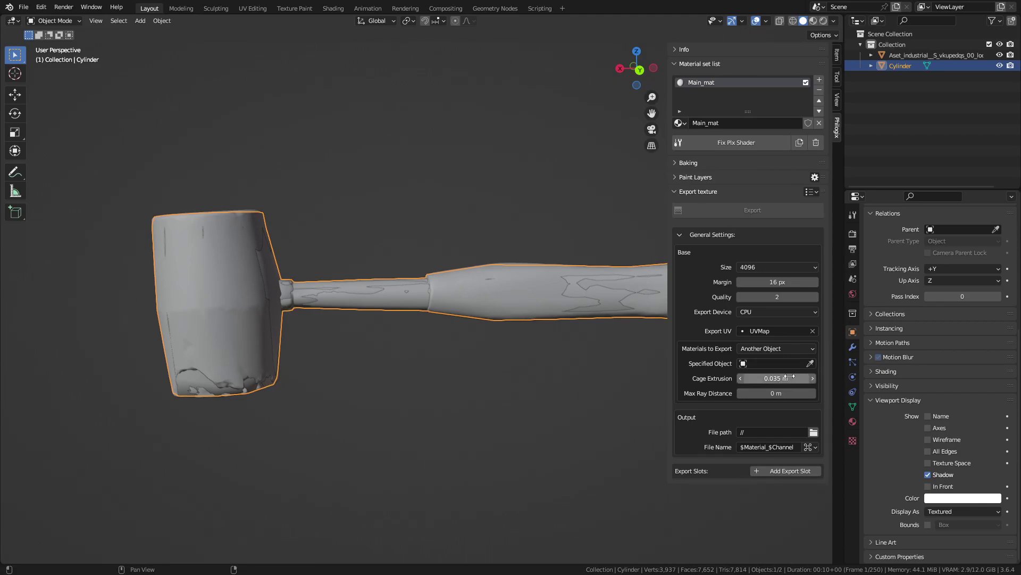
pyautogui.click(811, 364)
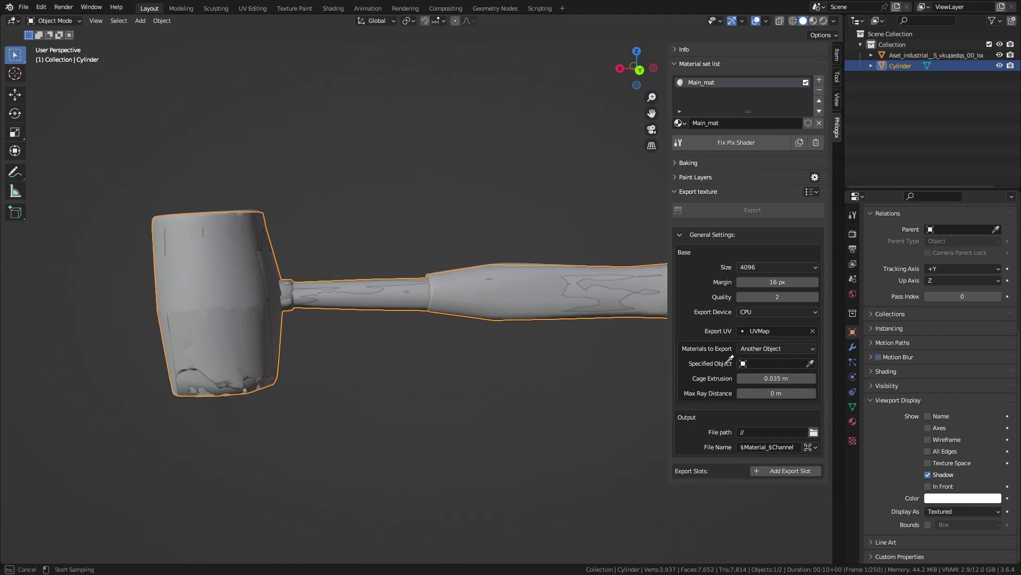
pyautogui.click(928, 53)
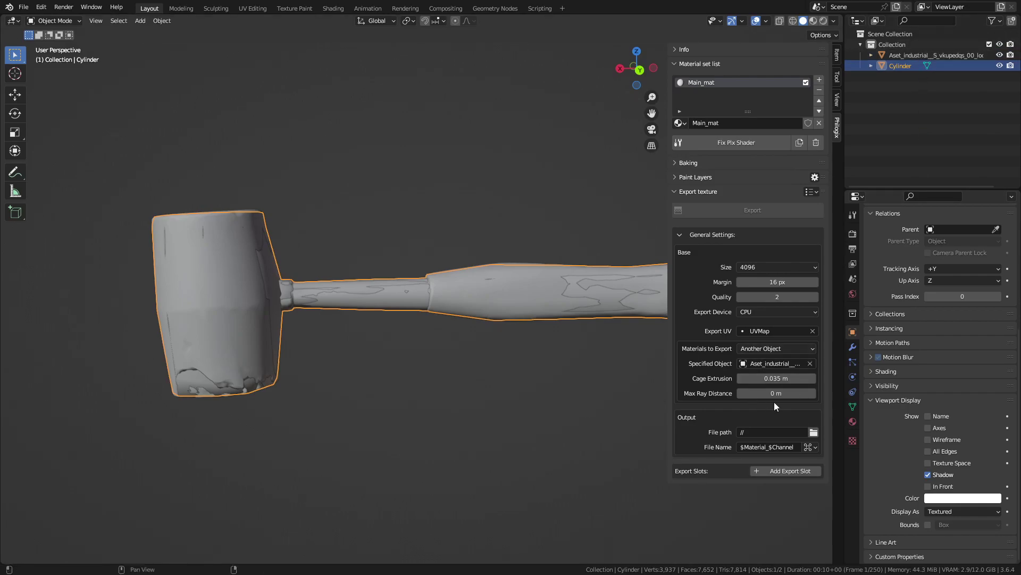
pyautogui.click(680, 236)
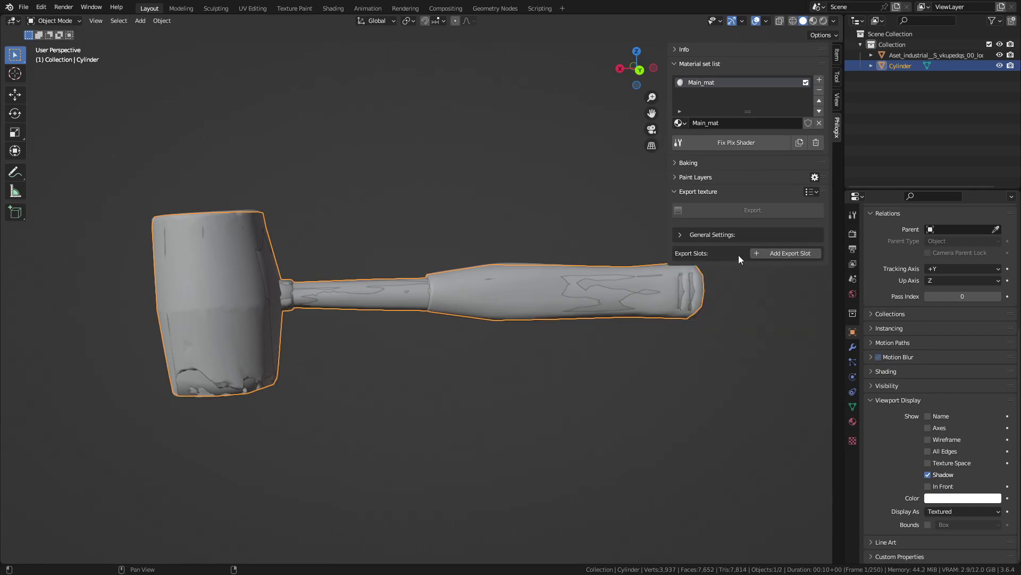
# Add an export slot named Base Color with the RGB output type
pyautogui.click(789, 254)
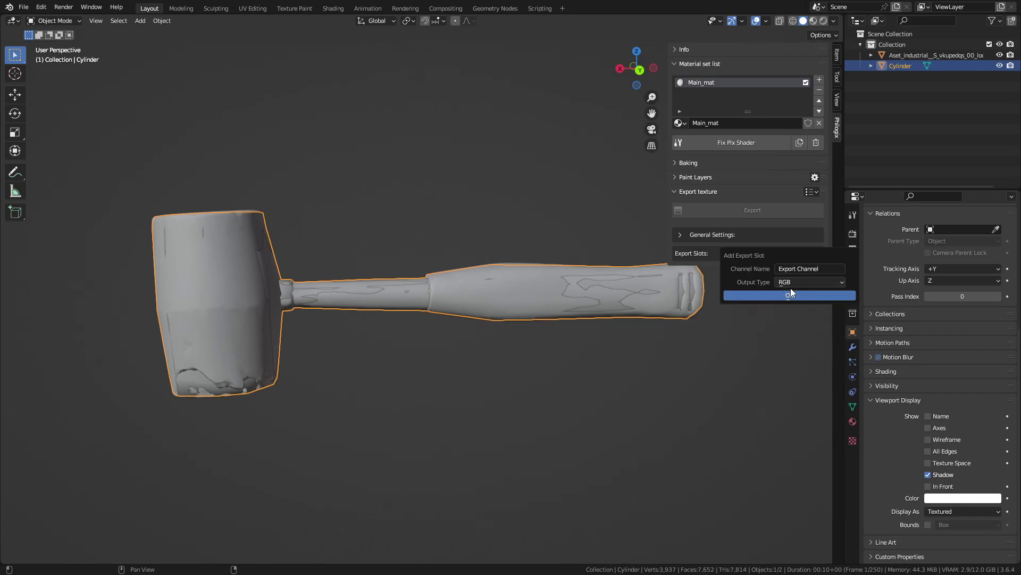
pyautogui.click(823, 268)
pyautogui.write('B')
pyautogui.write('ase Color')
pyautogui.click(790, 295)
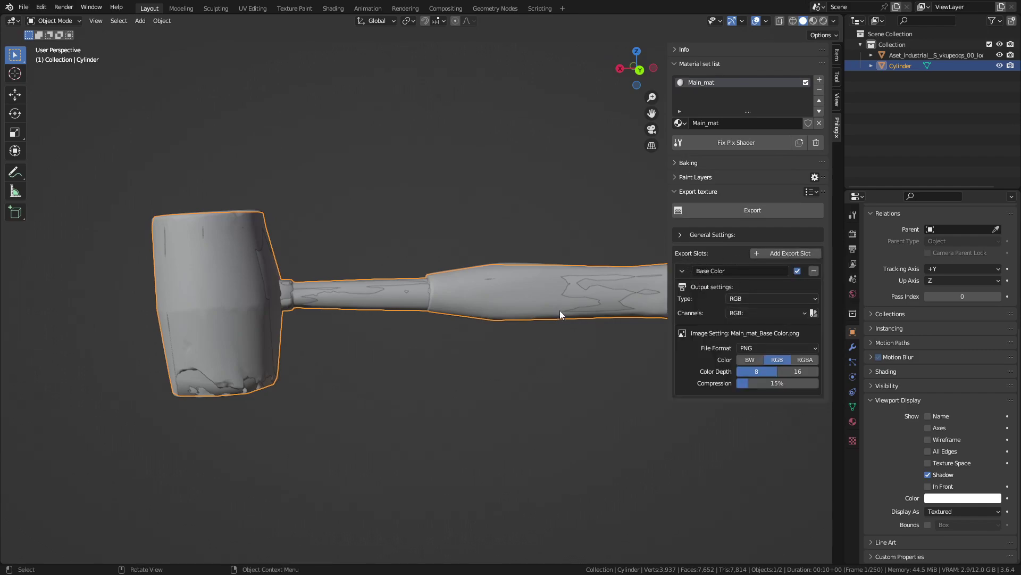
# Try the R + G + B, RGB + Alpha and R + G + B + Alpha output types on the Base Color slot, ending on RGB
pyautogui.click(776, 296)
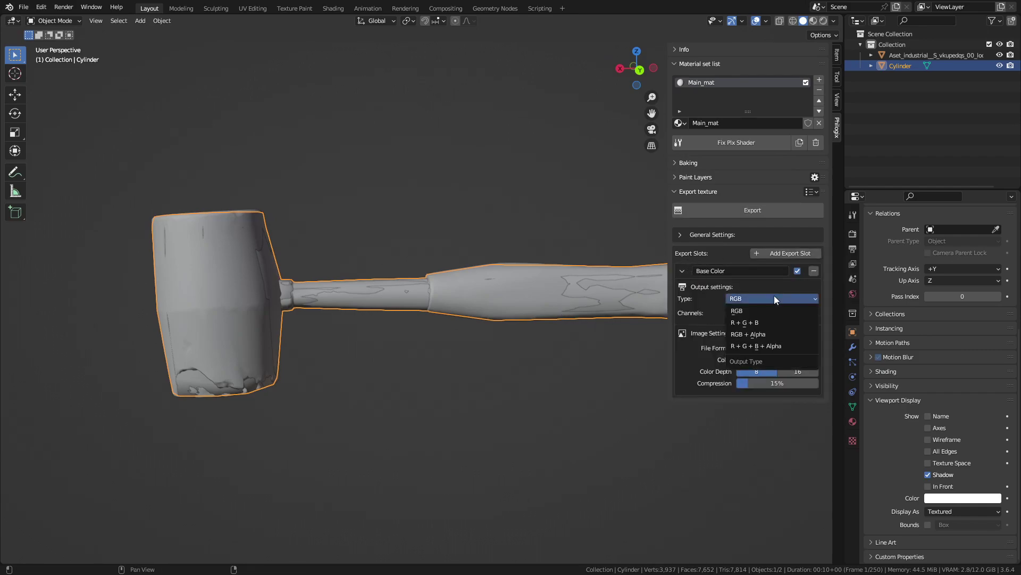
pyautogui.click(753, 321)
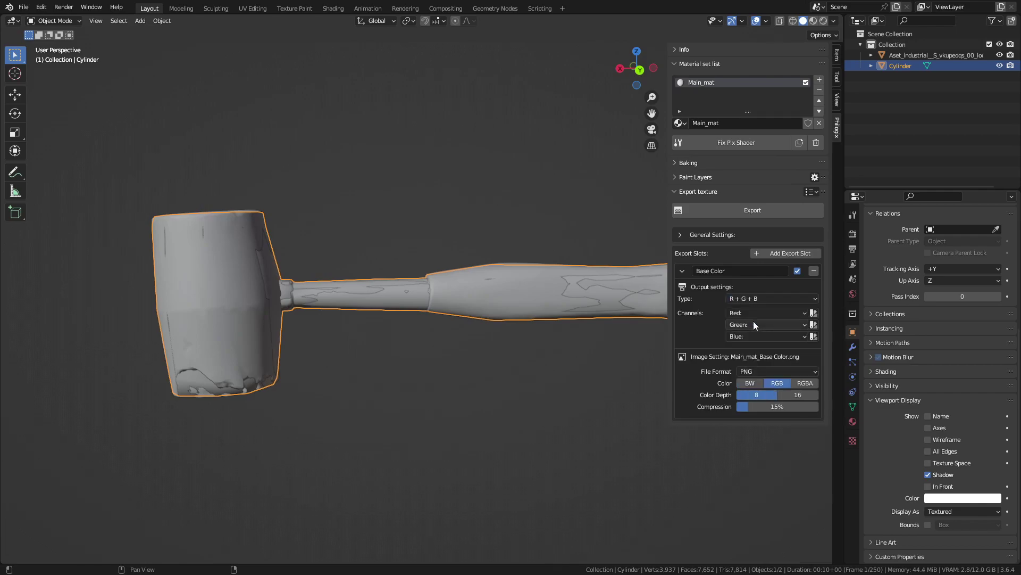
pyautogui.click(762, 298)
pyautogui.click(761, 334)
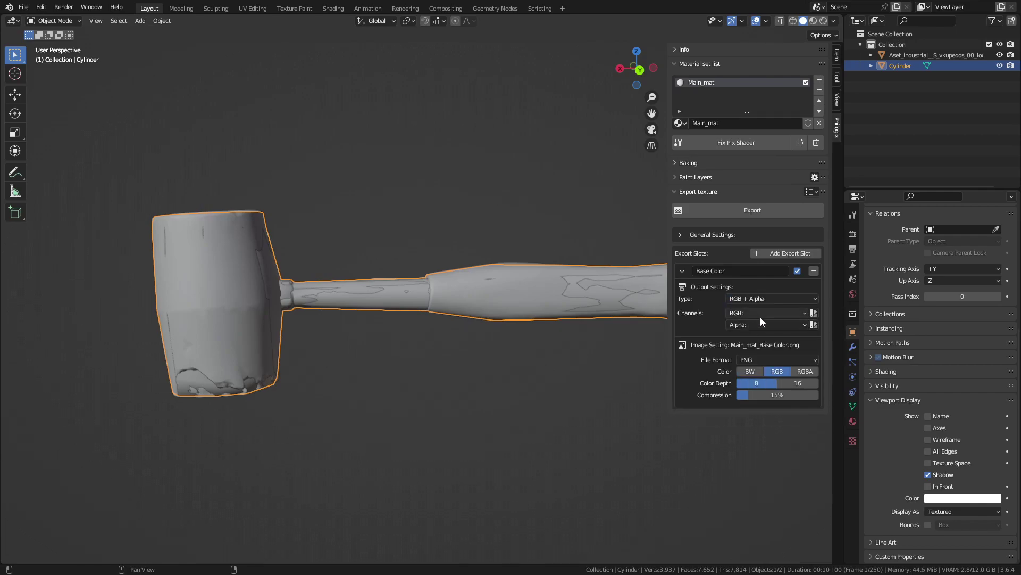
pyautogui.click(761, 301)
pyautogui.click(762, 345)
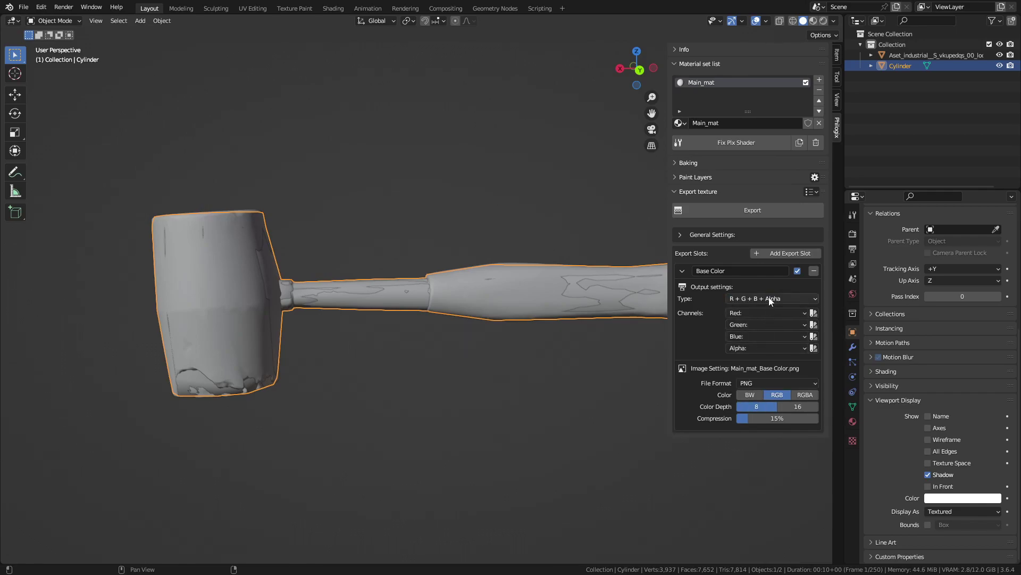
pyautogui.click(769, 300)
pyautogui.click(758, 310)
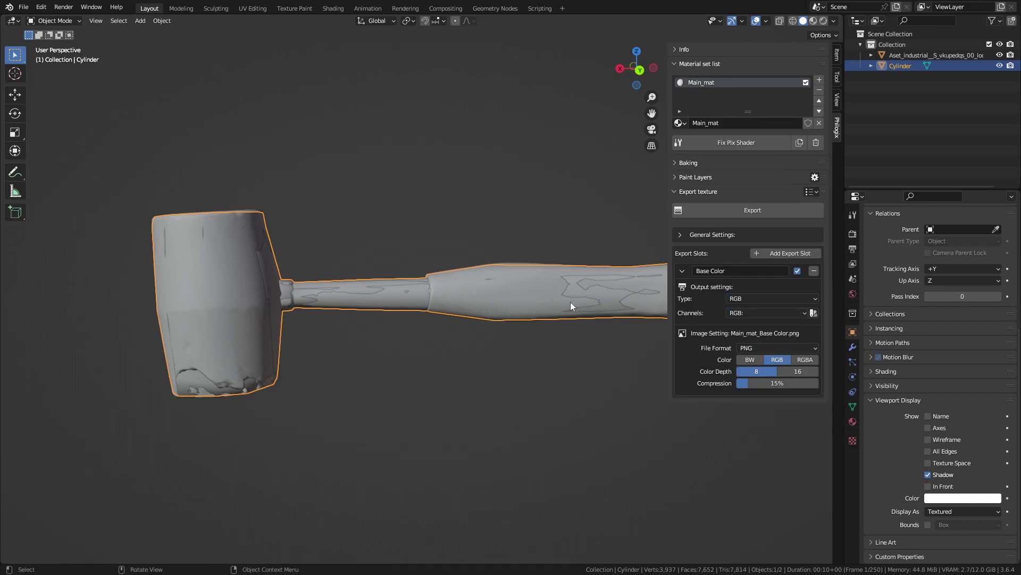
# Assign the Cycles DIFFUSE map to the Base Color slot's RGB channels and collapse the slot
pyautogui.click(765, 314)
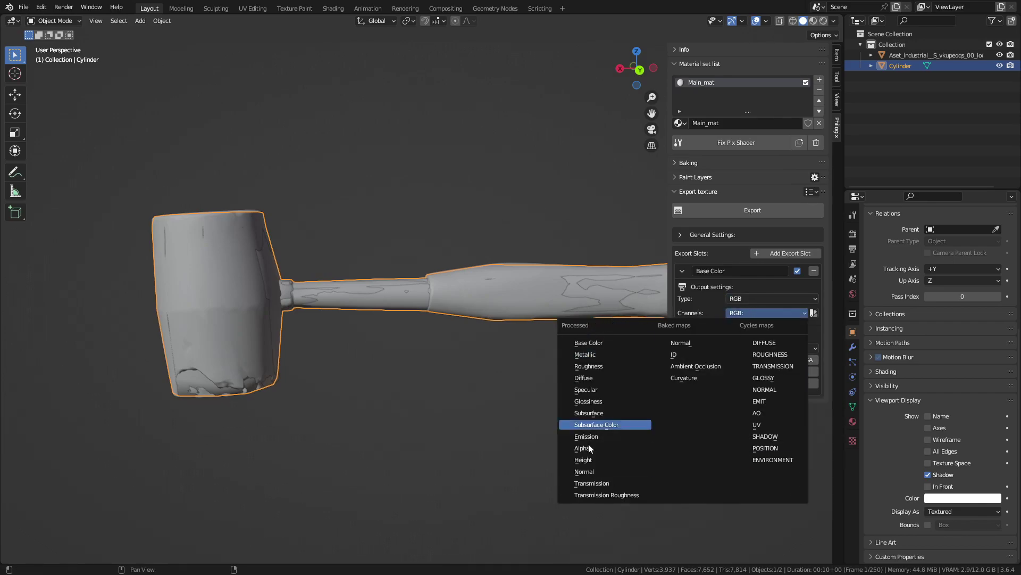
pyautogui.click(707, 378)
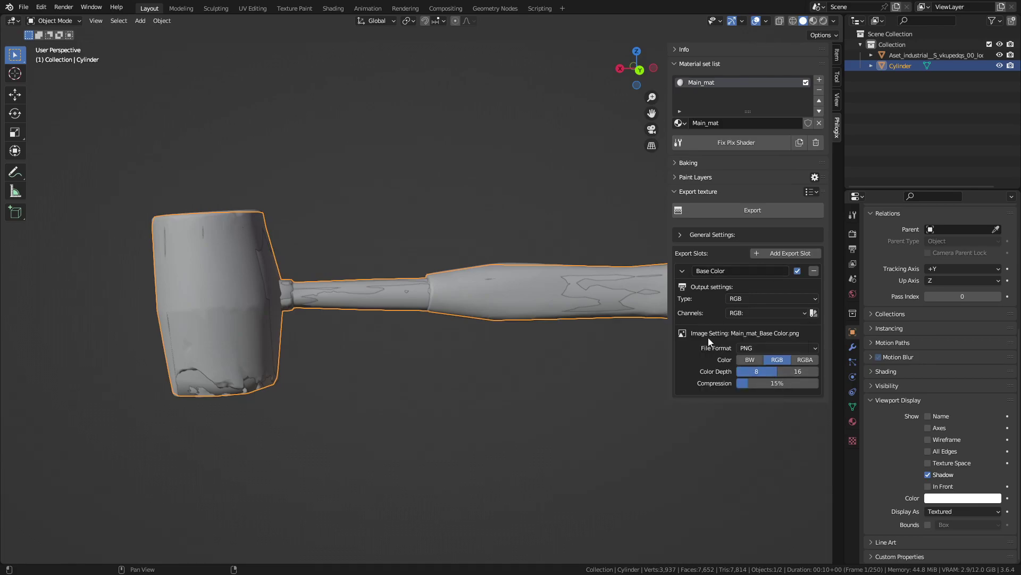
pyautogui.click(775, 314)
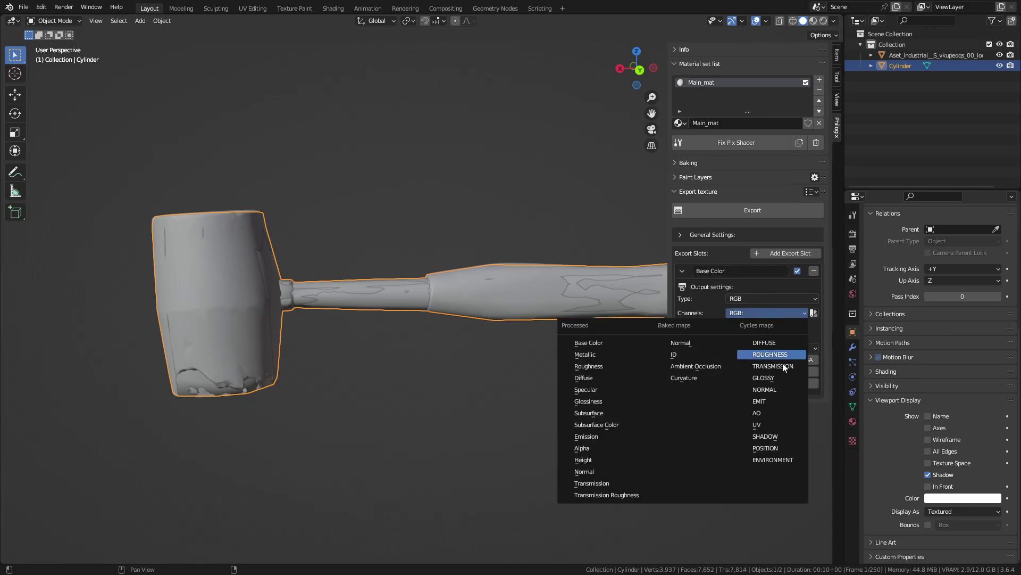
pyautogui.click(775, 344)
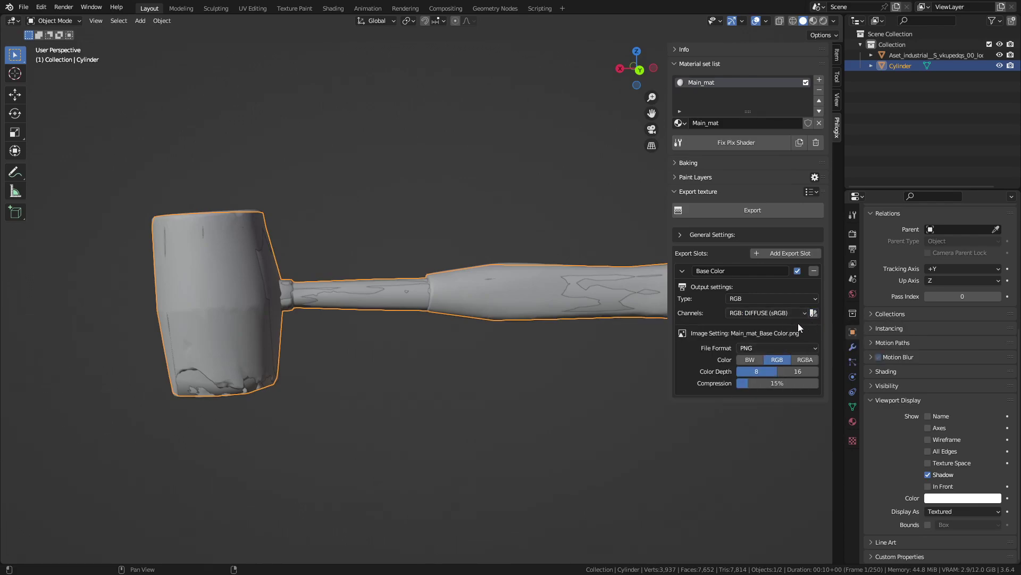
pyautogui.click(682, 271)
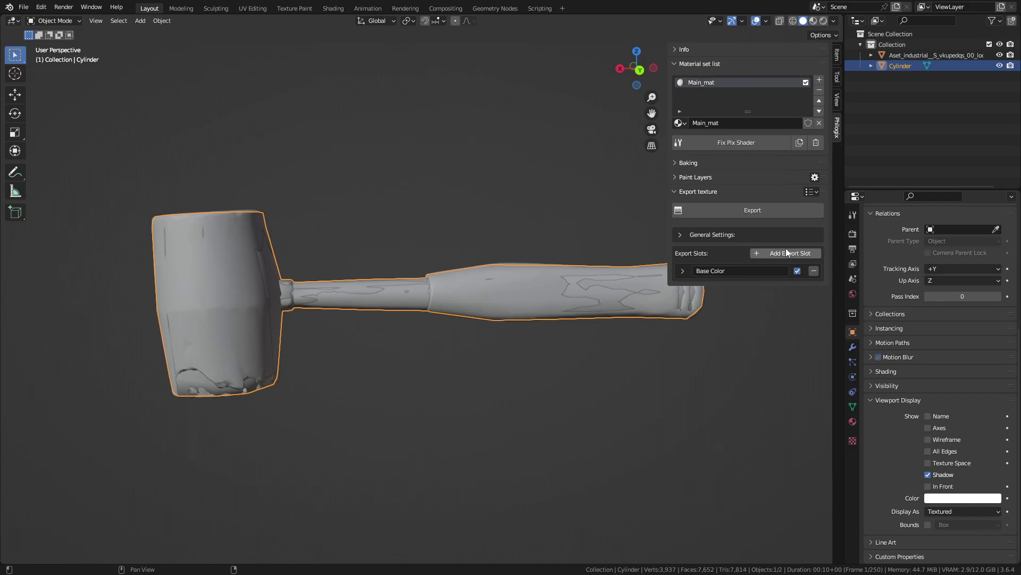
# Add an export slot named Roughness with the RGB output type
pyautogui.click(787, 252)
pyautogui.click(812, 267)
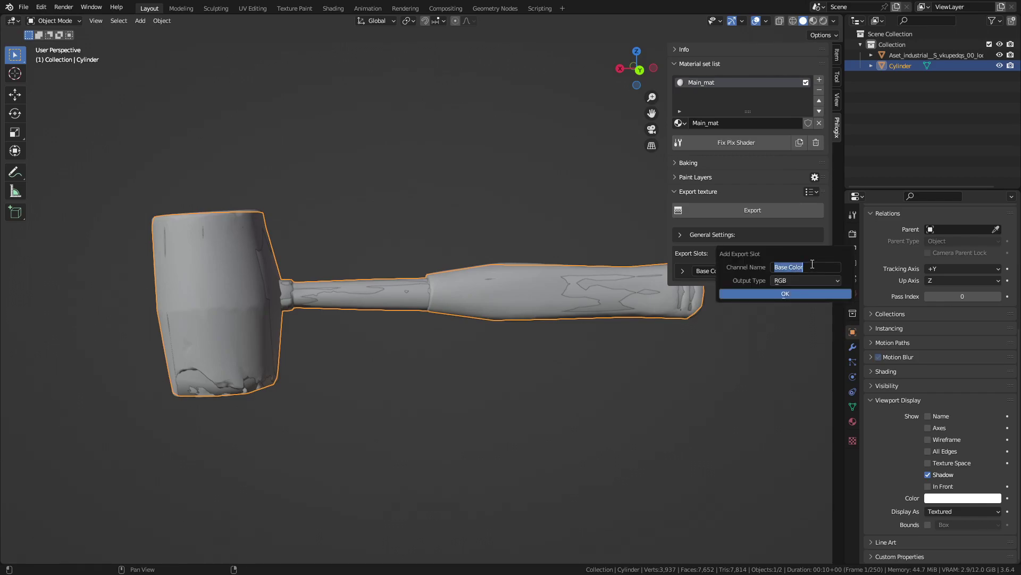
pyautogui.write('Roughness')
pyautogui.click(797, 294)
# Add an export slot named Normal with the RGB output type
pyautogui.click(793, 254)
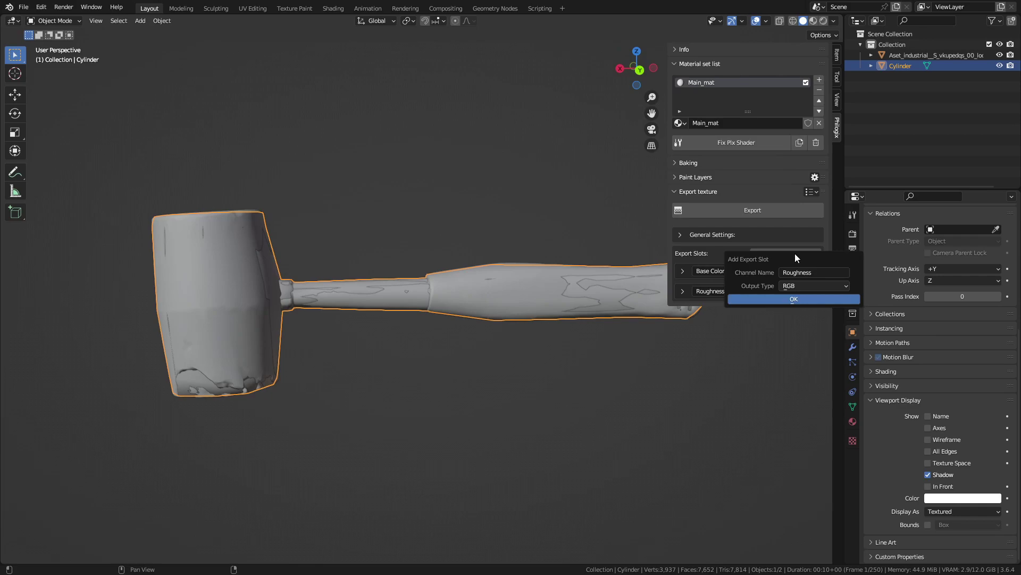
pyautogui.click(819, 272)
pyautogui.write('Nmal')
pyautogui.press('BackSpace')
pyautogui.write('ormal')
pyautogui.press('Return')
# Assign the Cycles ROUGHNESS map to the Roughness slot, set its image color to BW and collapse the slot
pyautogui.click(683, 291)
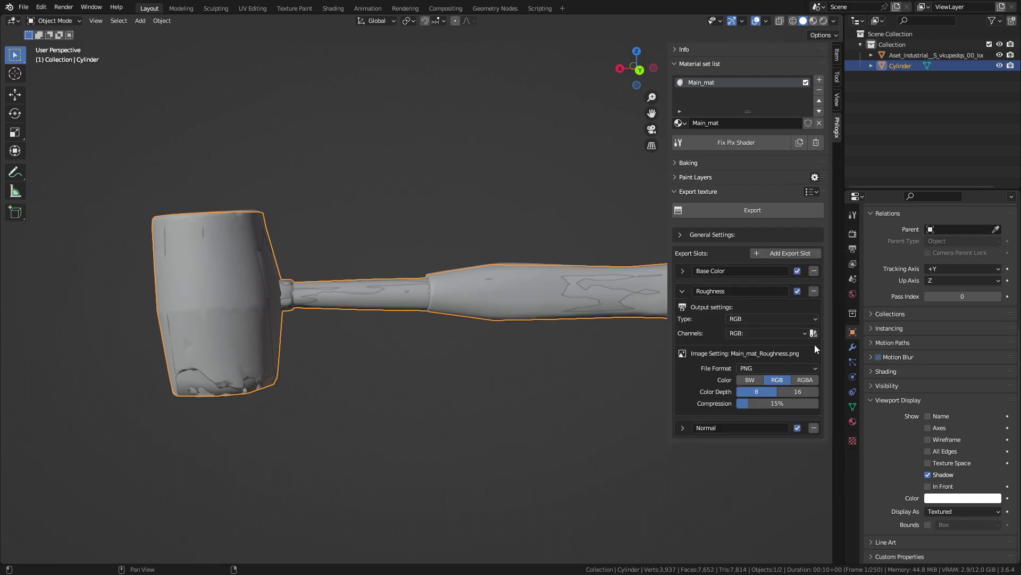
pyautogui.click(784, 334)
pyautogui.click(778, 374)
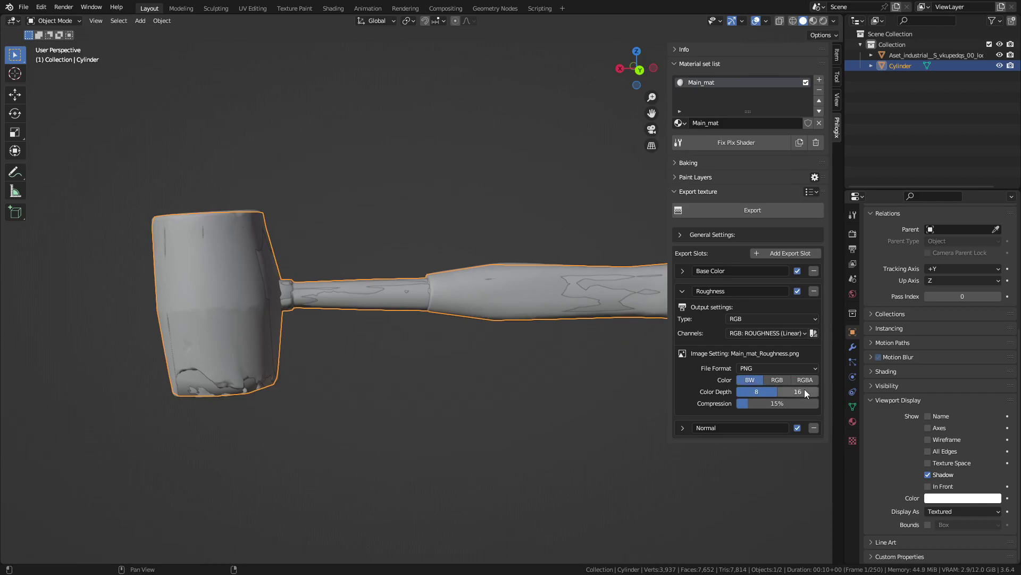
pyautogui.click(682, 291)
# Set the Normal slot's color depth to 16 and assign the Cycles NORMAL map to its RGB channels
pyautogui.click(682, 311)
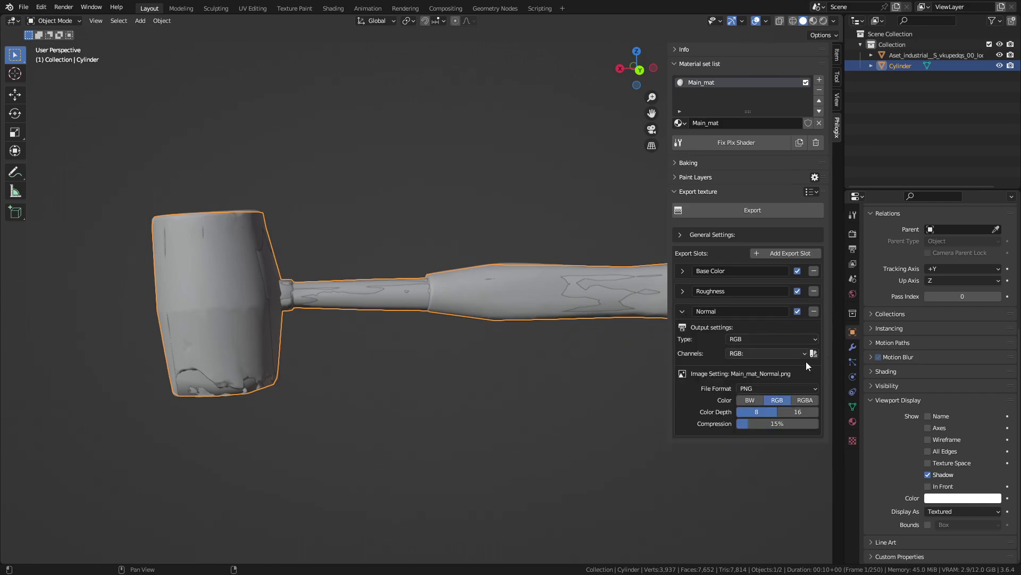
pyautogui.click(797, 411)
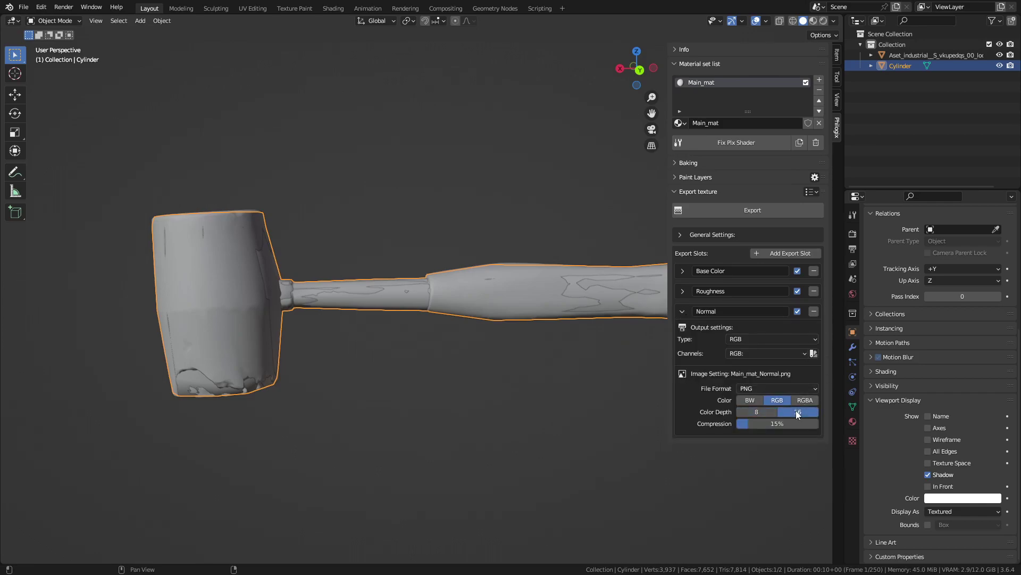
pyautogui.click(745, 353)
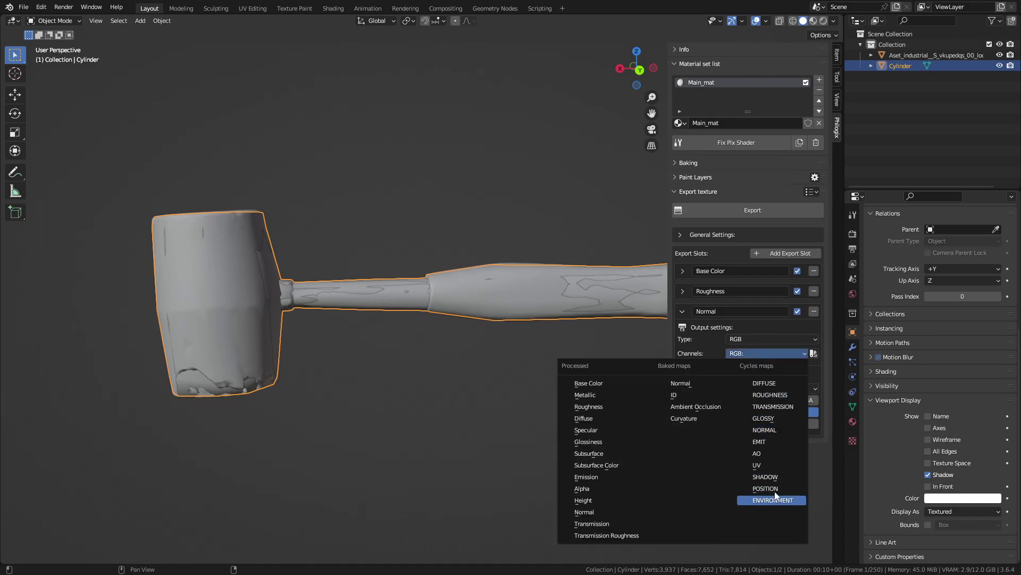
pyautogui.click(768, 429)
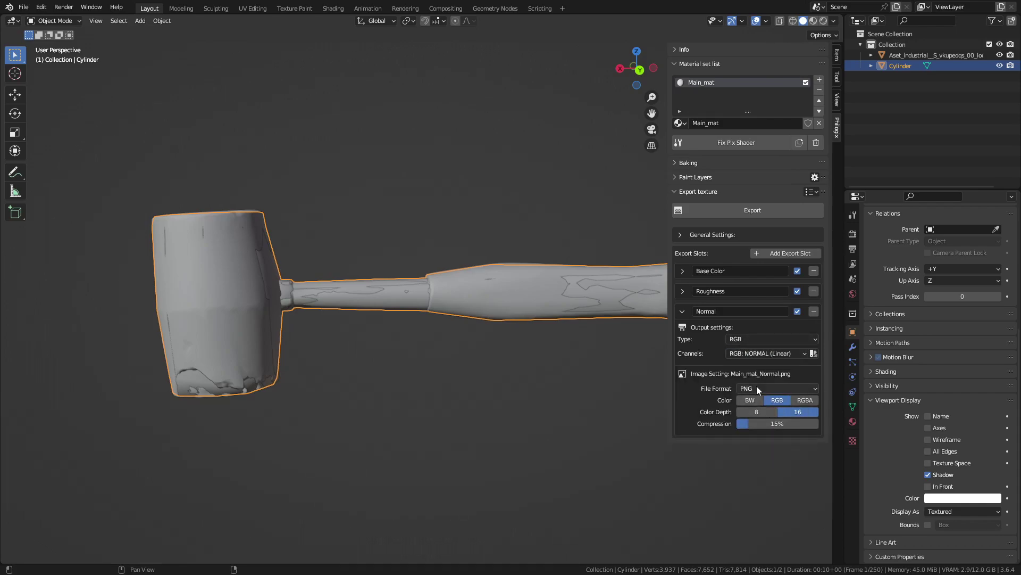
pyautogui.click(683, 312)
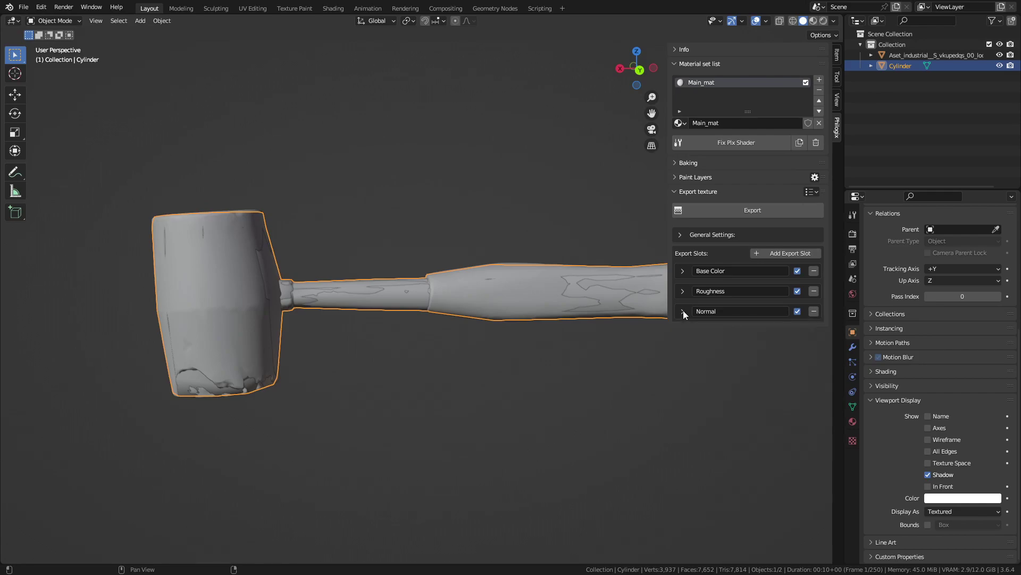
# Create a folder named textures beside the blend file and set it as the export output path
pyautogui.click(680, 234)
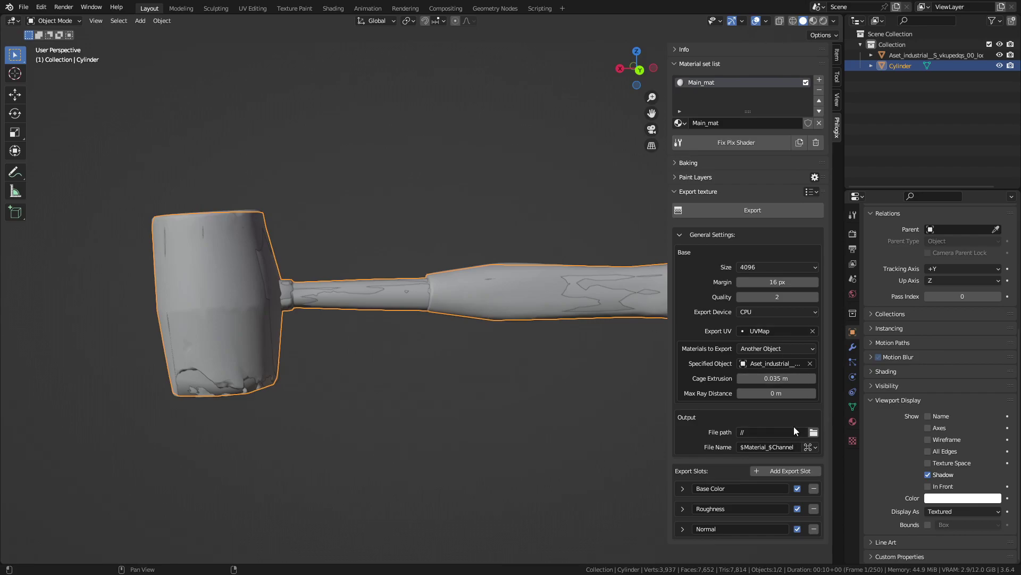
pyautogui.click(813, 432)
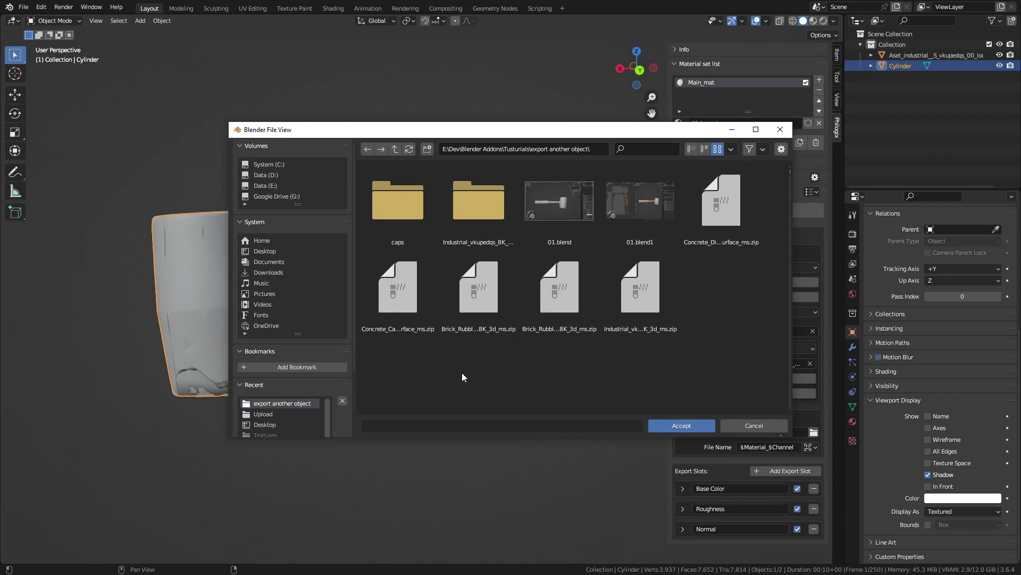
pyautogui.click(427, 148)
pyautogui.write('t')
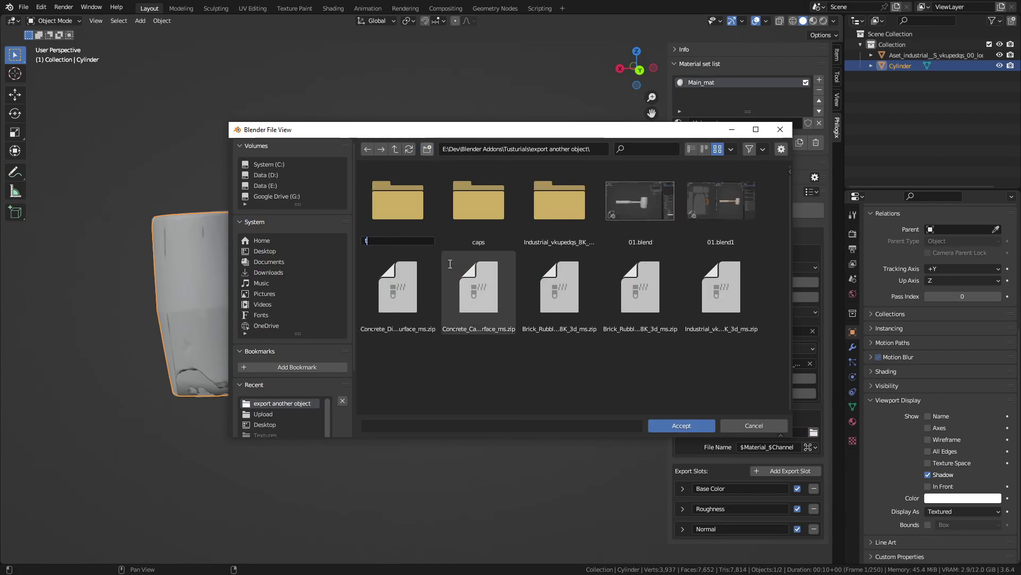
pyautogui.press('BackSpace')
pyautogui.write('textures')
pyautogui.press('Return')
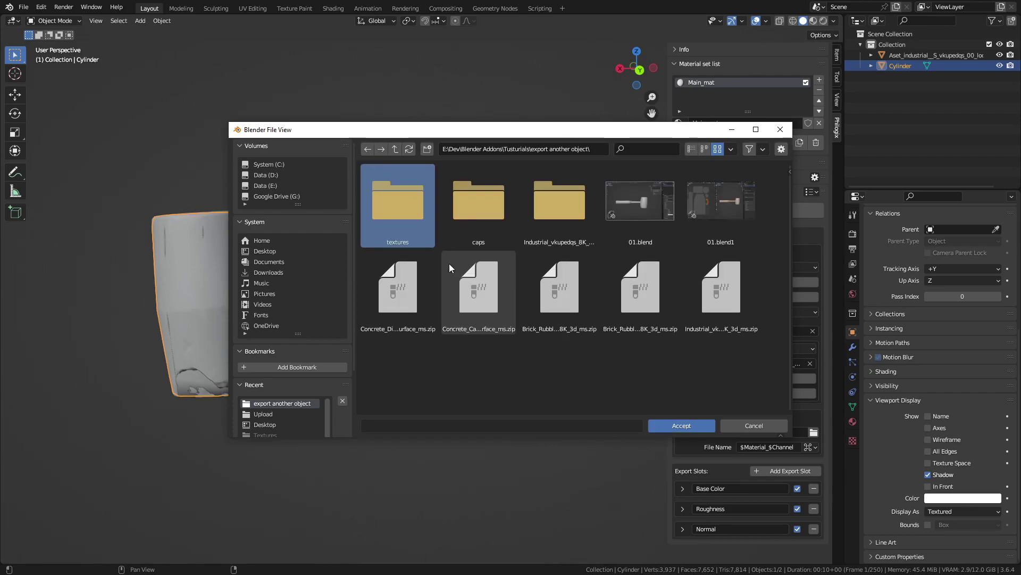
pyautogui.doubleClick(409, 213)
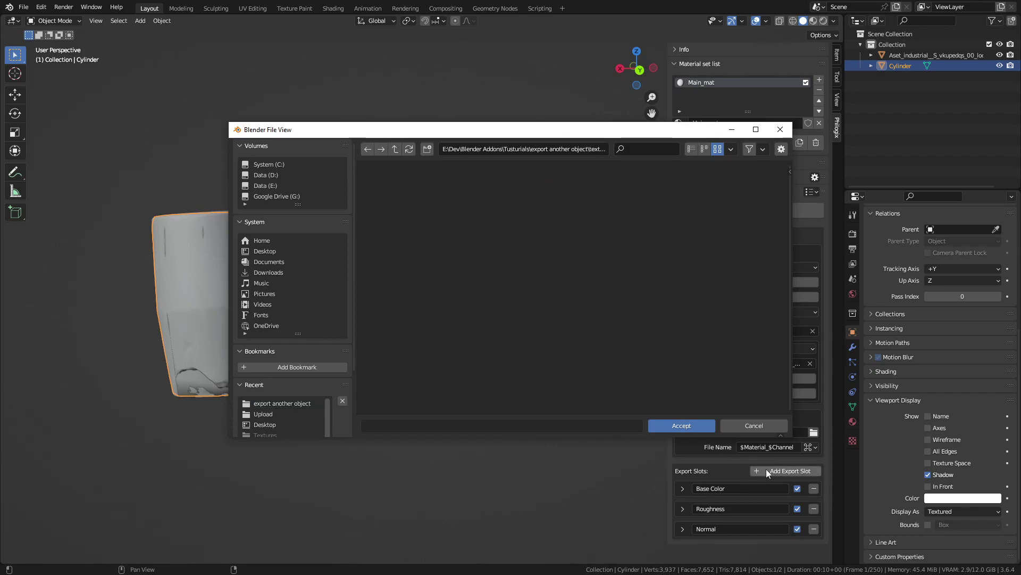
pyautogui.click(689, 426)
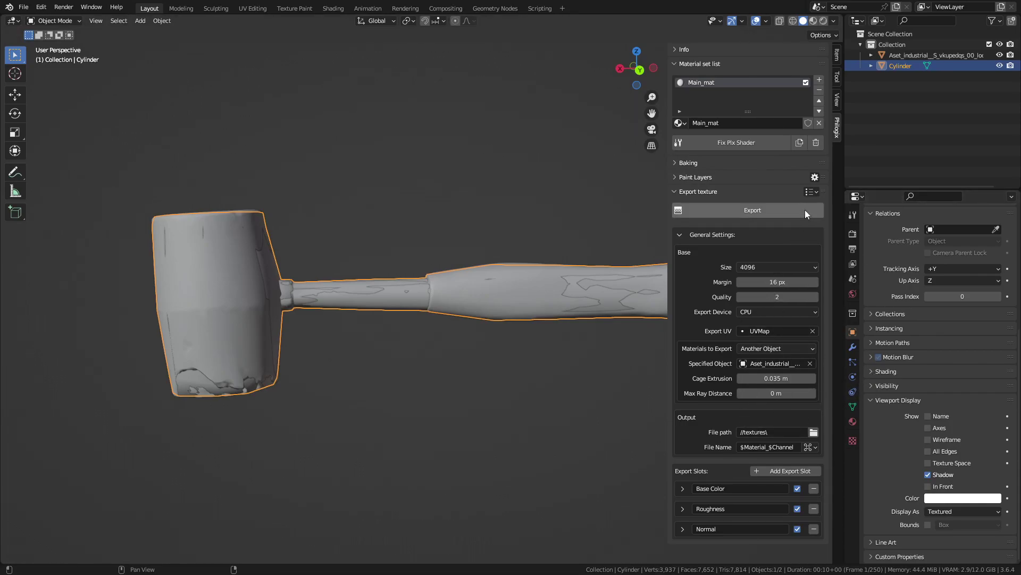
# Save the export configuration as a preset named "my settings" and export the textures
pyautogui.click(811, 192)
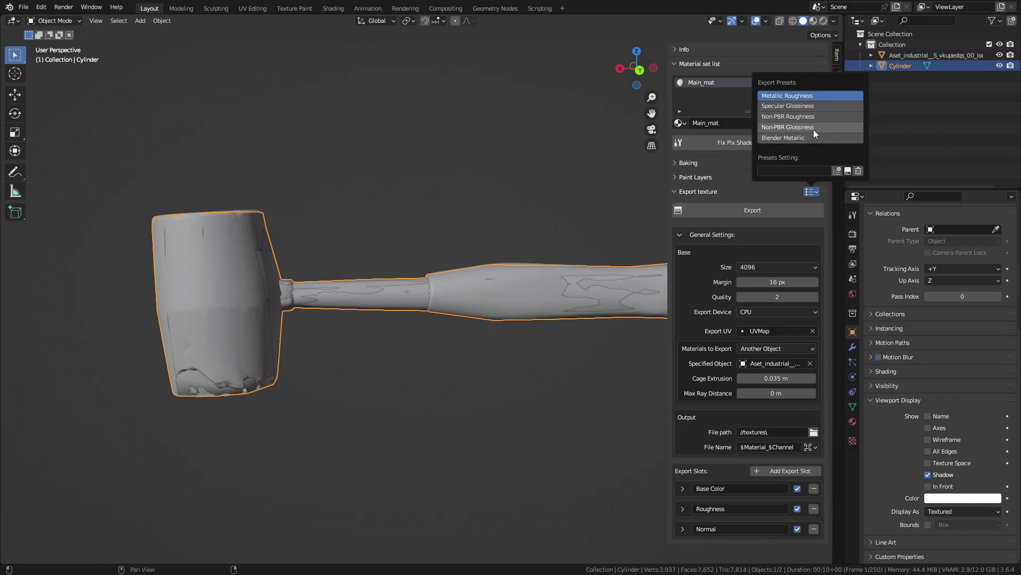
pyautogui.click(802, 169)
pyautogui.write('may')
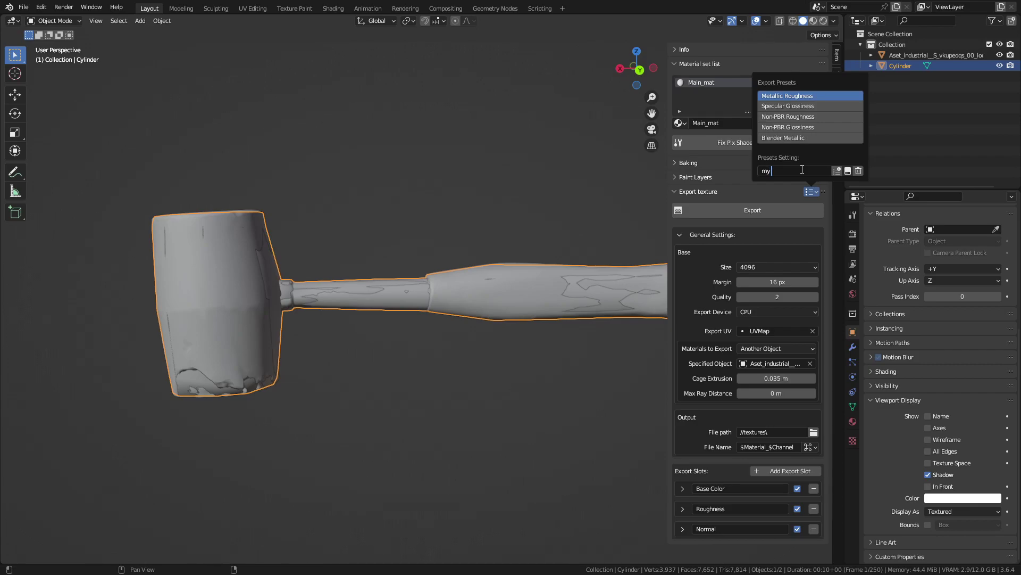
pyautogui.write('settings')
pyautogui.click(849, 171)
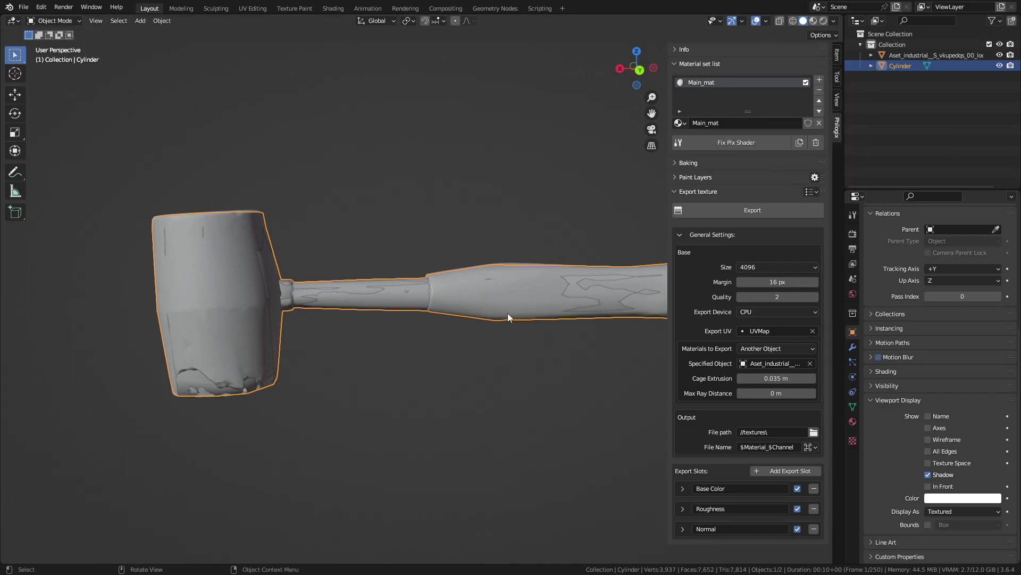
pyautogui.click(754, 210)
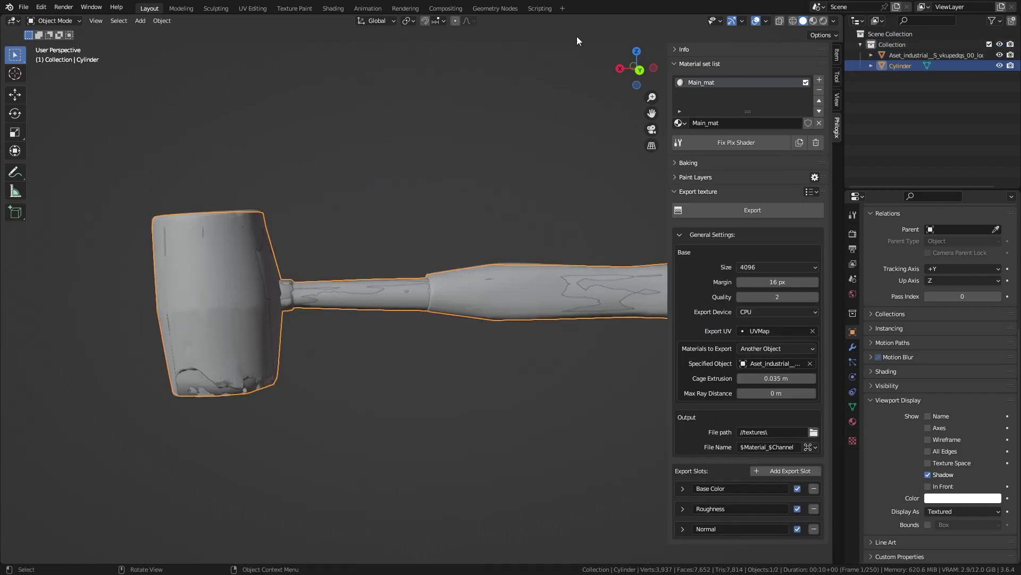
# Add a material layer to the Paint Layers of Main_mat
pyautogui.click(700, 177)
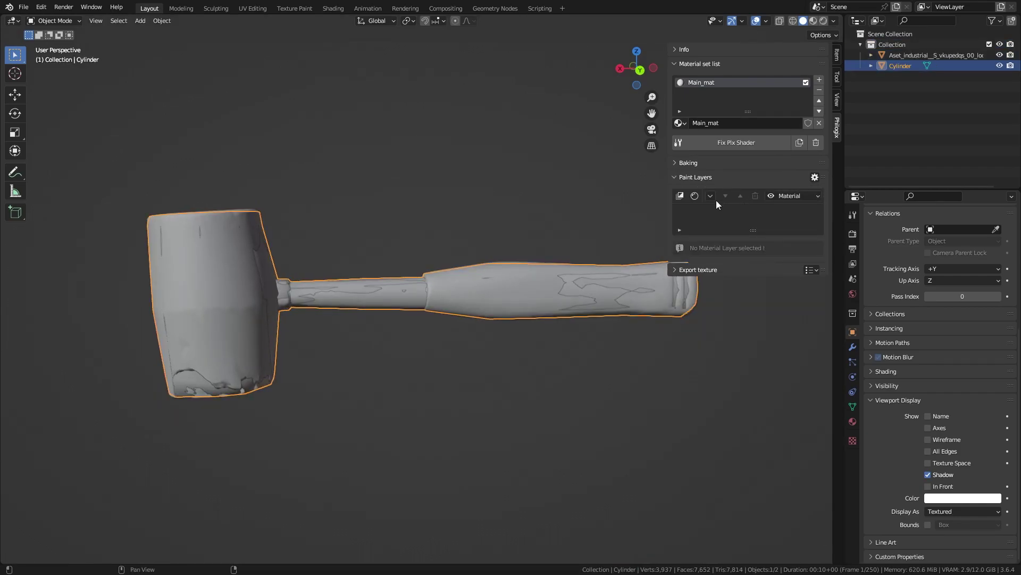
pyautogui.click(711, 197)
pyautogui.click(710, 195)
pyautogui.click(680, 196)
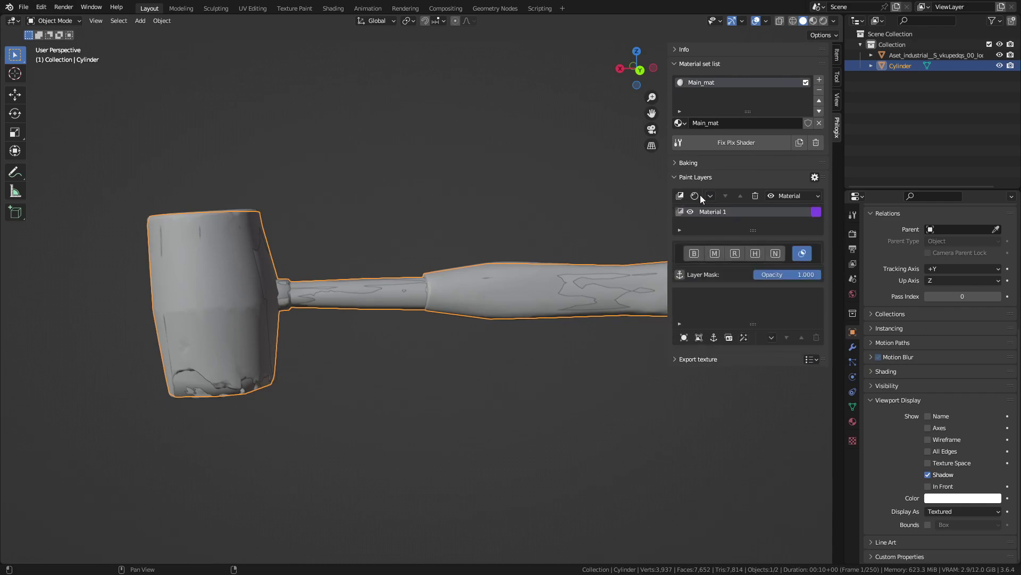
# Import the exported Main_mat Normal, Roughness and Base Color images from the textures folder as a PBR set
pyautogui.click(710, 197)
pyautogui.click(754, 276)
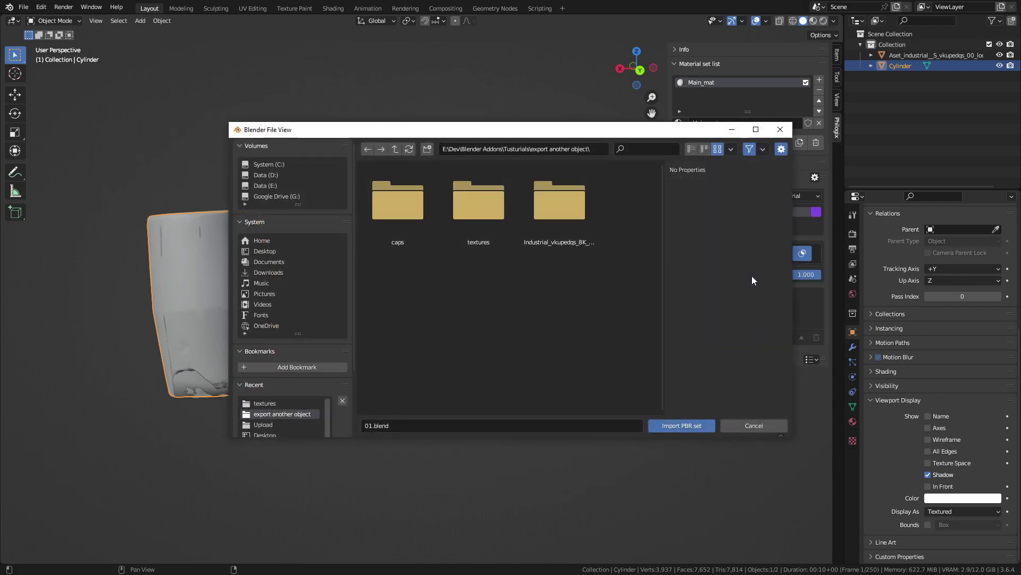
pyautogui.doubleClick(474, 213)
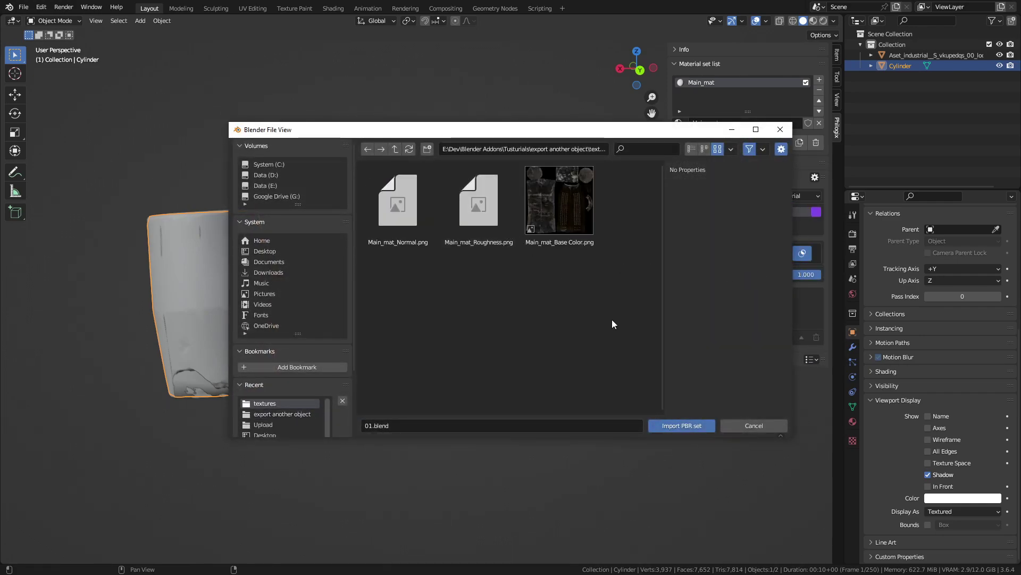
pyautogui.moveTo(618, 317); pyautogui.dragTo(409, 214)
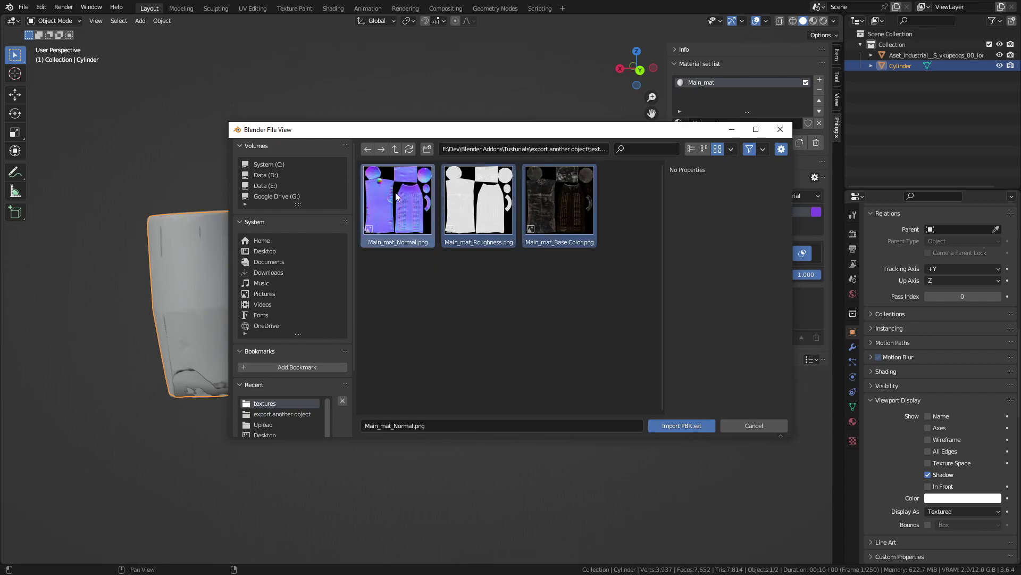
pyautogui.click(697, 426)
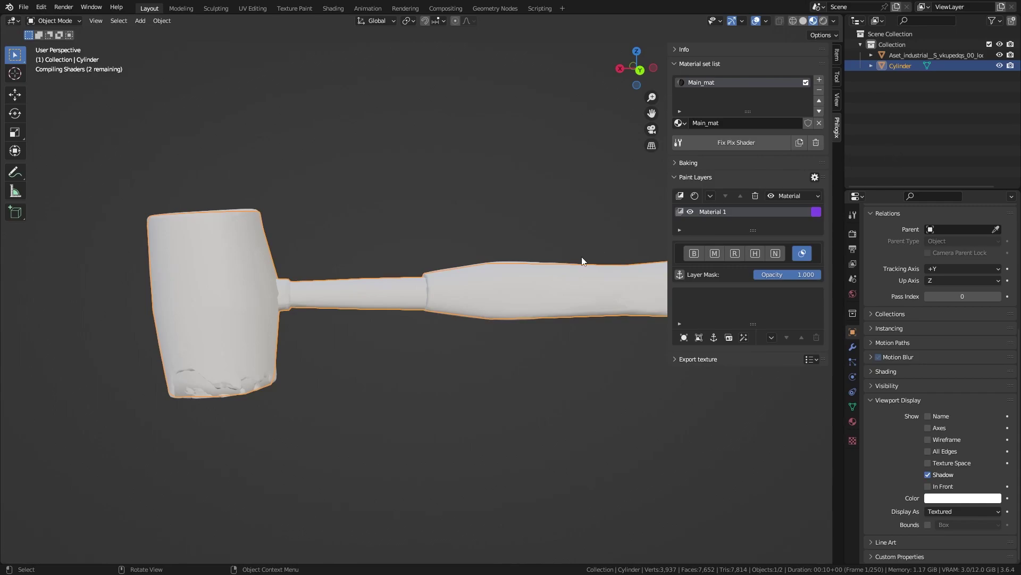
# Maximize the viewport in material preview and move the scanned hammer up along Z to sit above the low-poly hammer
pyautogui.click(568, 244)
pyautogui.hotkey('ctrl', 'space')
pyautogui.scroll(-2, 554, 301)
pyautogui.click(553, 301)
pyautogui.press('g')
pyautogui.press('z')
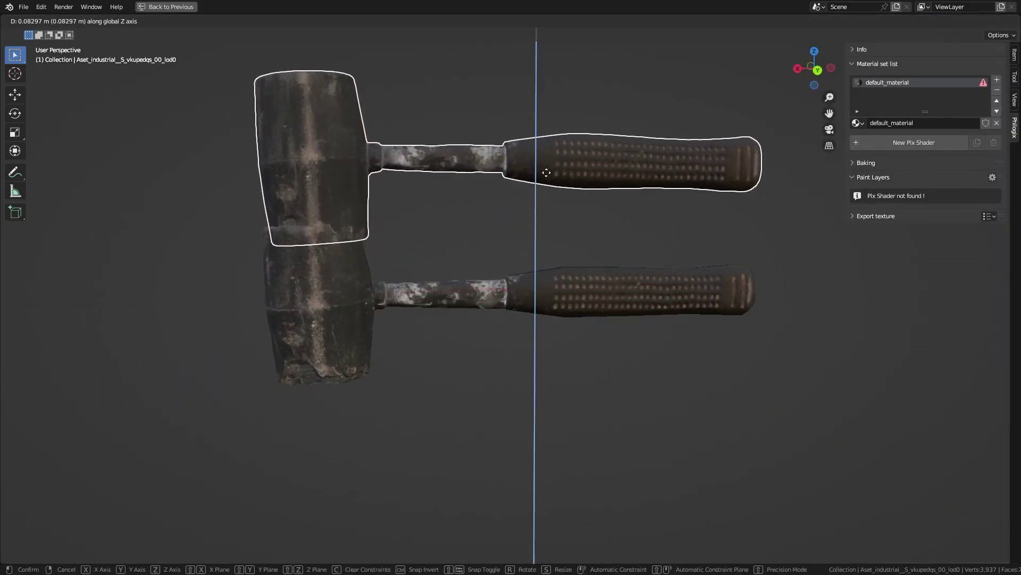
pyautogui.click(553, 120)
pyautogui.scroll(-2, 589, 199)
pyautogui.click(590, 199)
pyautogui.moveTo(589, 199); pyautogui.dragTo(515, 256, button='middle')
pyautogui.click(517, 212)
pyautogui.press('KP_Decimal')
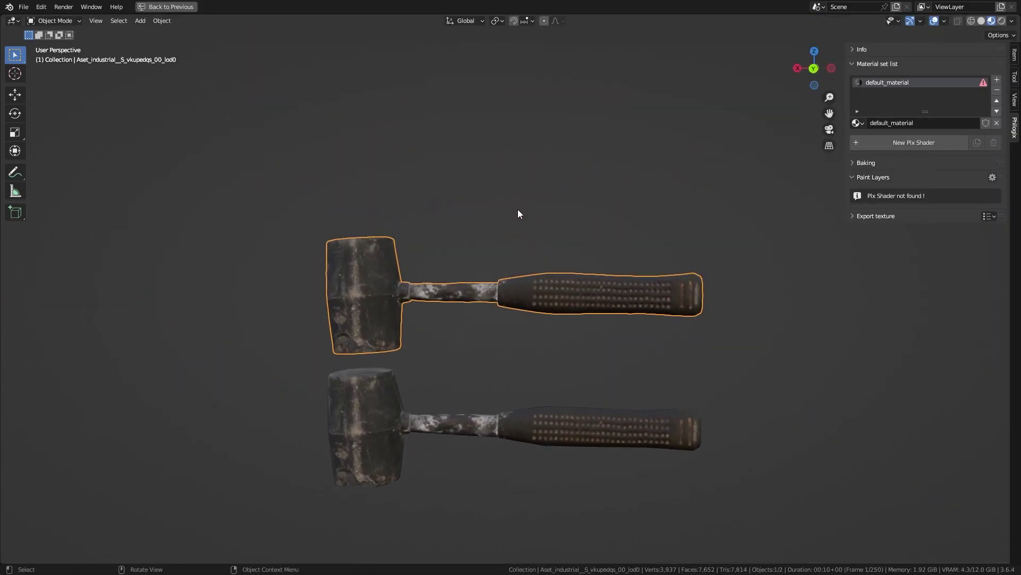
# Turn on the wireframe overlay and lower its opacity to about 0.4
pyautogui.click(945, 21)
pyautogui.click(886, 213)
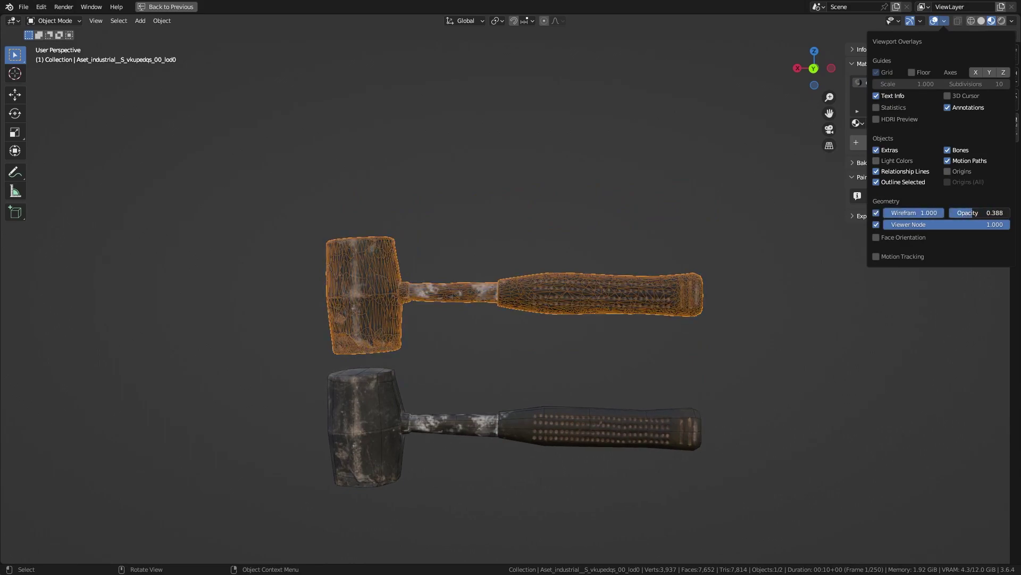
pyautogui.click(481, 323)
# Deselect both hammers and compare their textured surfaces up close with the viewport overlays hidden and shown
pyautogui.keyDown('shift'); pyautogui.moveTo(459, 426); pyautogui.dragTo(458, 343, button='middle'); pyautogui.keyUp('shift')
pyautogui.scroll(2, 459, 343)
pyautogui.click(458, 346)
pyautogui.click(453, 398)
pyautogui.hotkey('shift', 'alt', 'z')
pyautogui.moveTo(453, 398); pyautogui.dragTo(468, 398, button='middle')
pyautogui.moveTo(576, 288)
pyautogui.keyDown('shift'); pyautogui.mouseDown(button='middle')
pyautogui.moveTo(538, 328)
pyautogui.moveTo(507, 297)
pyautogui.moveTo(468, 287)
pyautogui.moveTo(491, 249)
pyautogui.moveTo(480, 274)
pyautogui.moveTo(506, 284)
pyautogui.moveTo(557, 269)
pyautogui.moveTo(579, 287)
pyautogui.mouseUp(button='middle'); pyautogui.keyUp('shift')
pyautogui.click(934, 21)
pyautogui.scroll(3, 600, 278)
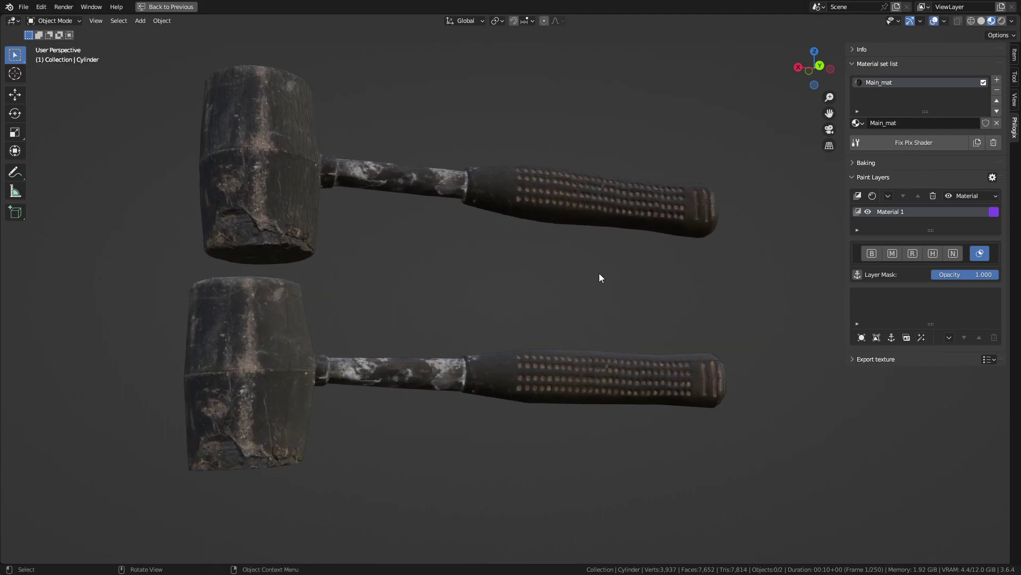
# Set the wireframe overlay opacity to 1 to compare the two meshes, and turn off the viewport overlays
pyautogui.click(945, 20)
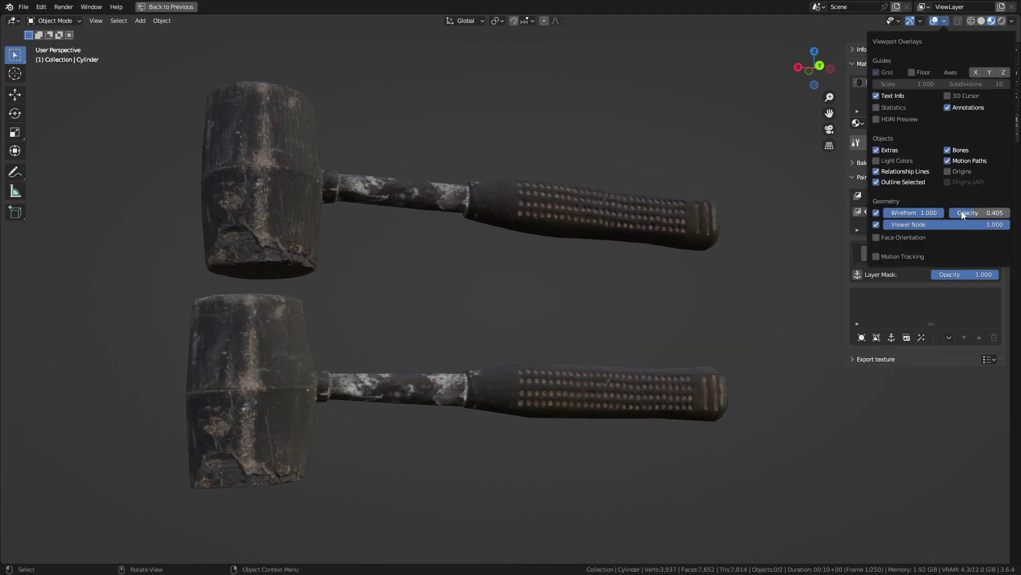
pyautogui.moveTo(962, 212); pyautogui.dragTo(1005, 212)
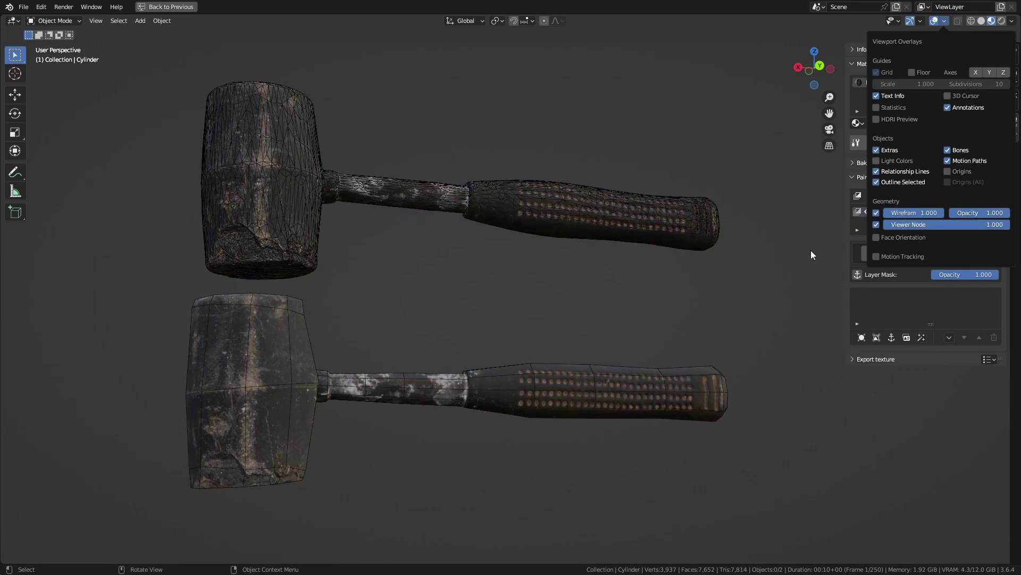
pyautogui.moveTo(810, 254); pyautogui.dragTo(521, 298, button='middle')
pyautogui.click(935, 20)
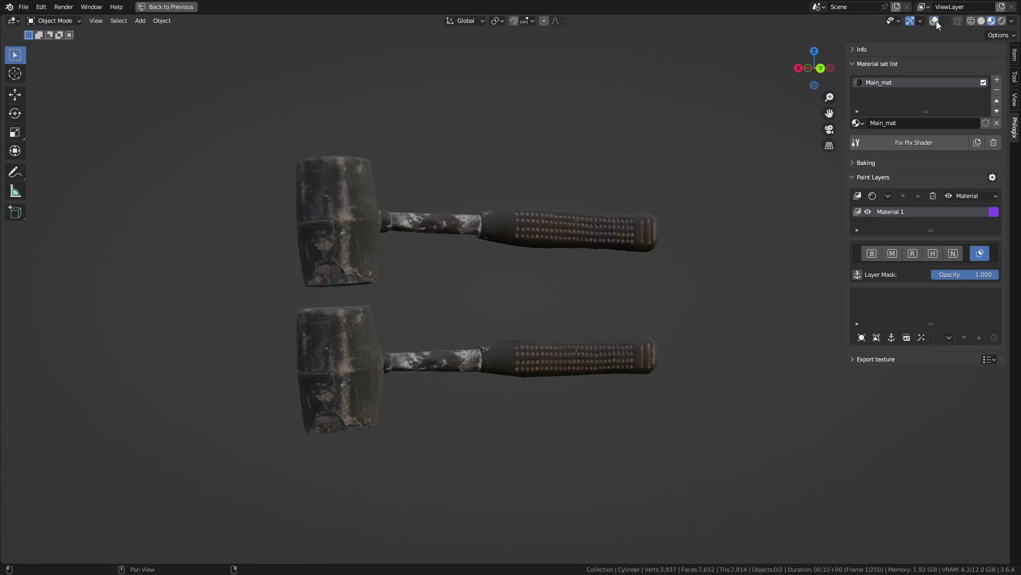
# Examine both hammers' textures from different angles and rotate the environment lighting around them
pyautogui.scroll(3, 565, 331)
pyautogui.scroll(-2, 550, 328)
pyautogui.moveTo(550, 327); pyautogui.dragTo(493, 318, button='middle')
pyautogui.moveTo(547, 267); pyautogui.dragTo(647, 265, button='middle')
pyautogui.keyDown('alt'); pyautogui.moveTo(647, 265); pyautogui.dragTo(741, 257, button='right'); pyautogui.keyUp('alt')
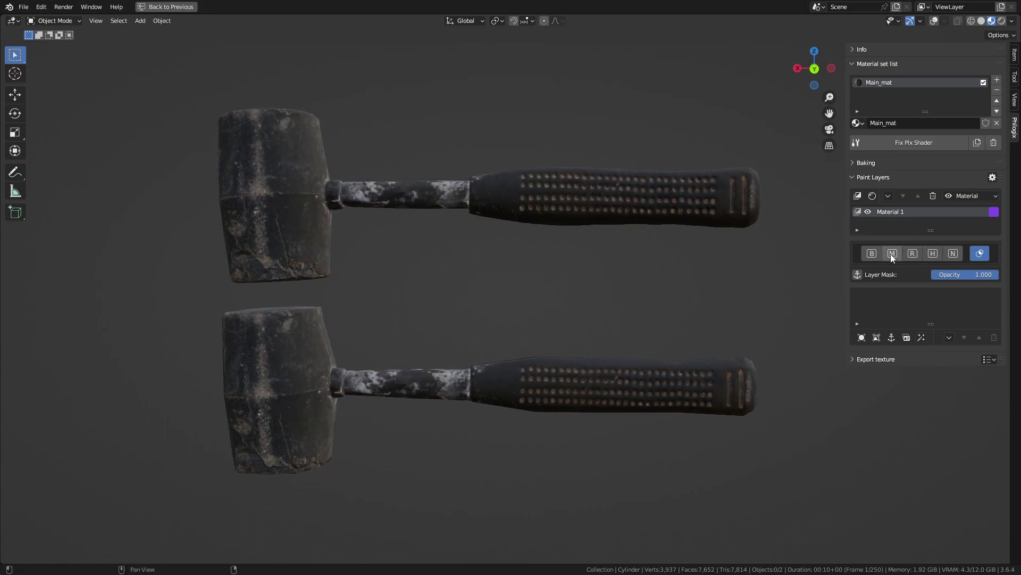
# Review the Base Color, Roughness and Normal channels of the Material 1 layer and compare the two hammers once more
pyautogui.click(872, 253)
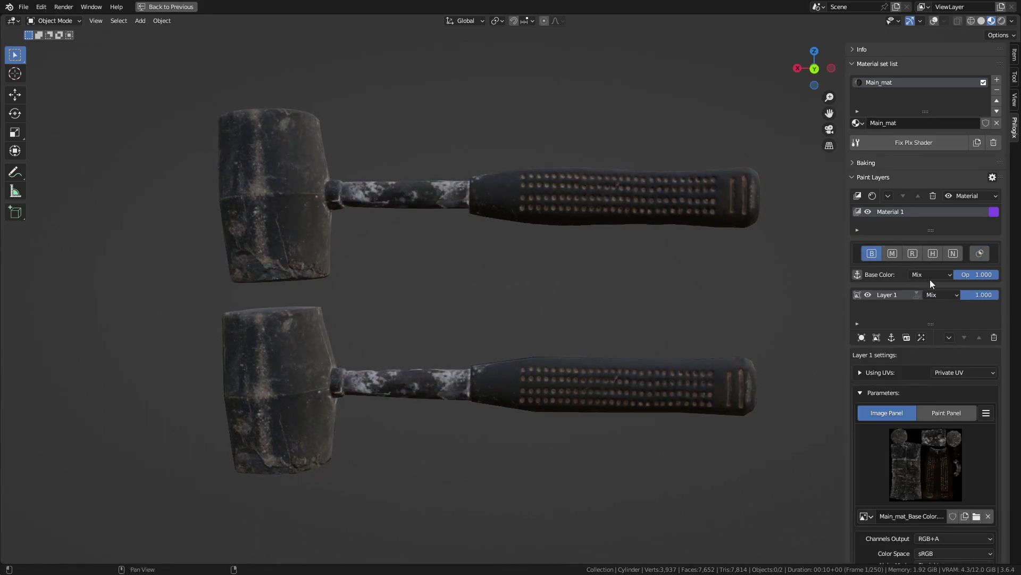
pyautogui.click(913, 254)
pyautogui.click(953, 253)
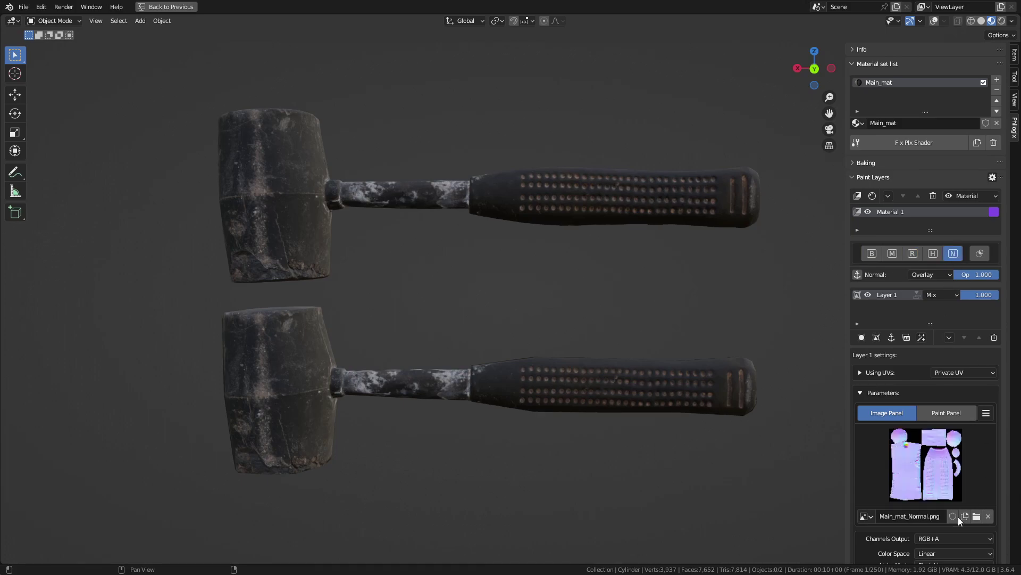
pyautogui.moveTo(843, 432); pyautogui.dragTo(582, 331, button='middle')
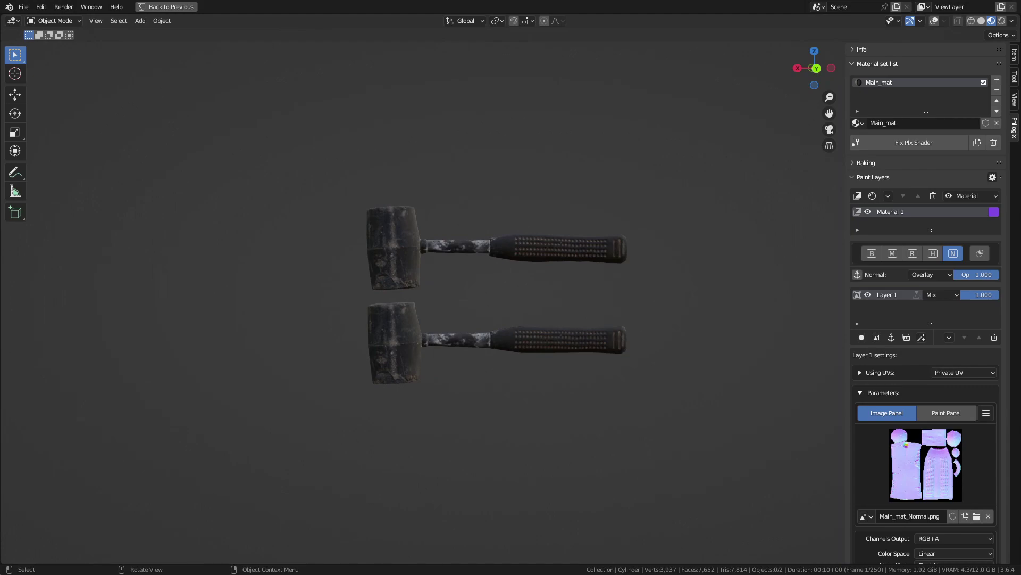
pyautogui.scroll(4, 442, 304)
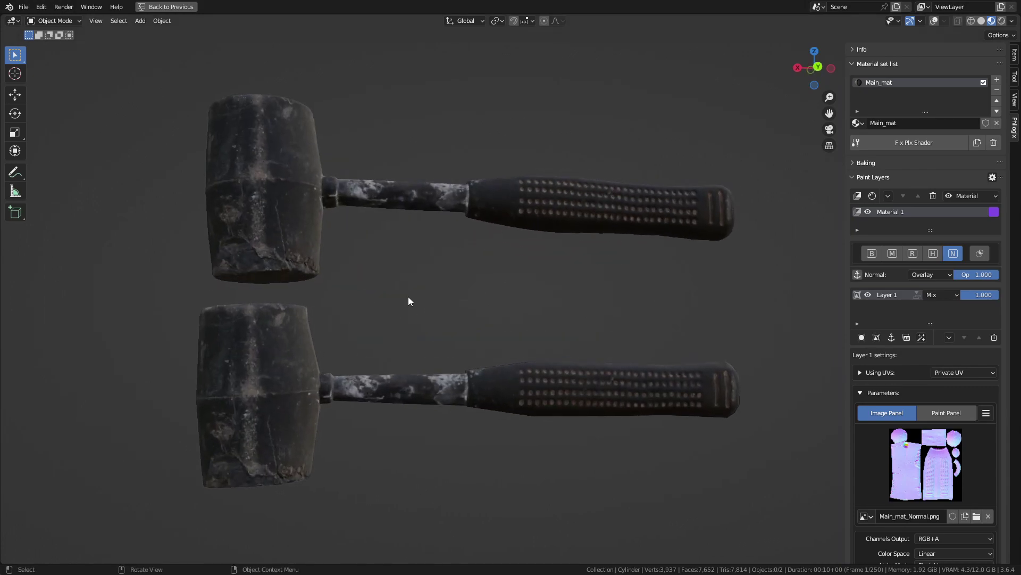